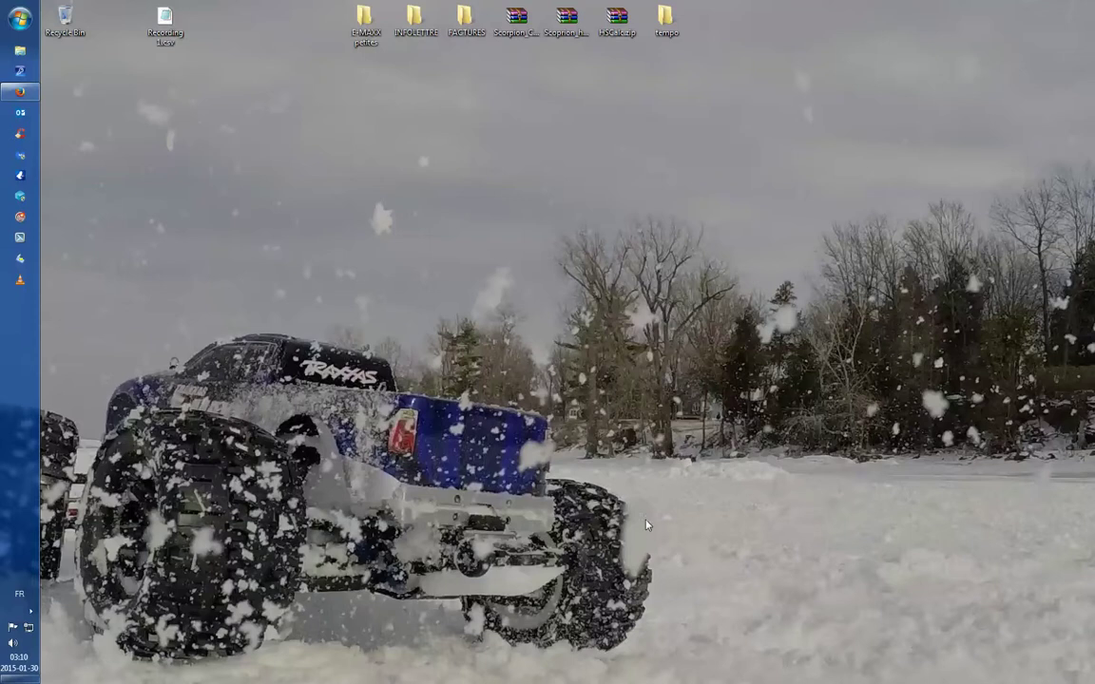
- Switch to Firefox and review the blog page on zooming inside Excel charts, including its download terms and installation instructions
{"action": "left_click", "coordinate": [19, 91]}
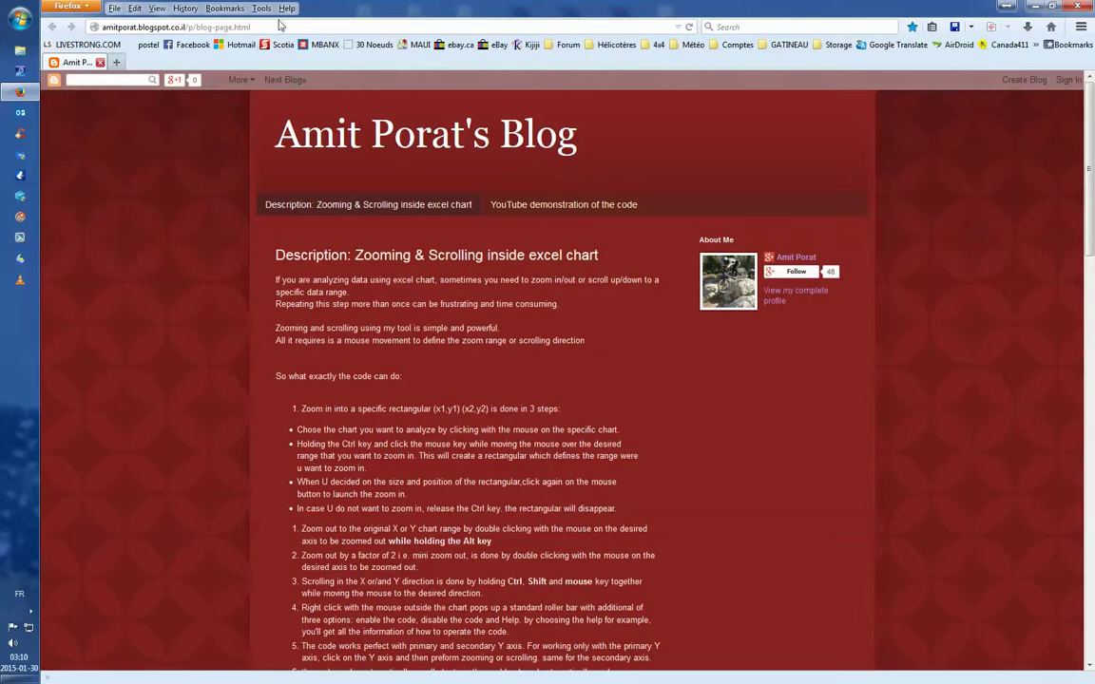
{"action": "left_click_drag", "start_coordinate": [253, 26], "coordinate": [92, 27]}
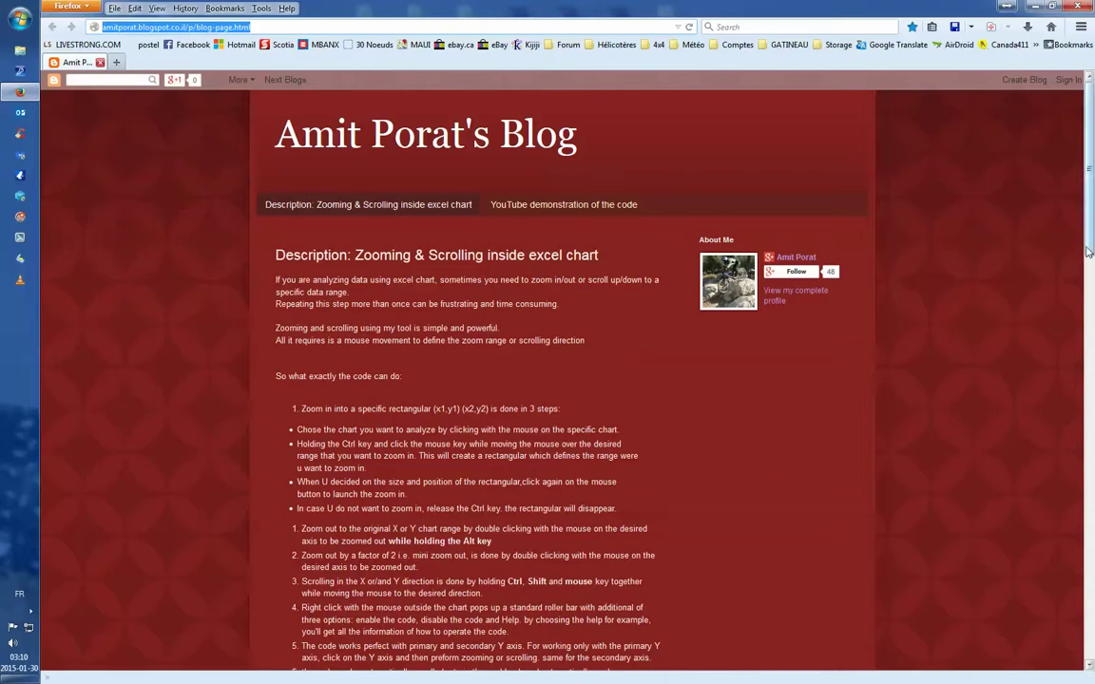
{"action": "left_click_drag", "start_coordinate": [1089, 245], "coordinate": [1089, 653]}
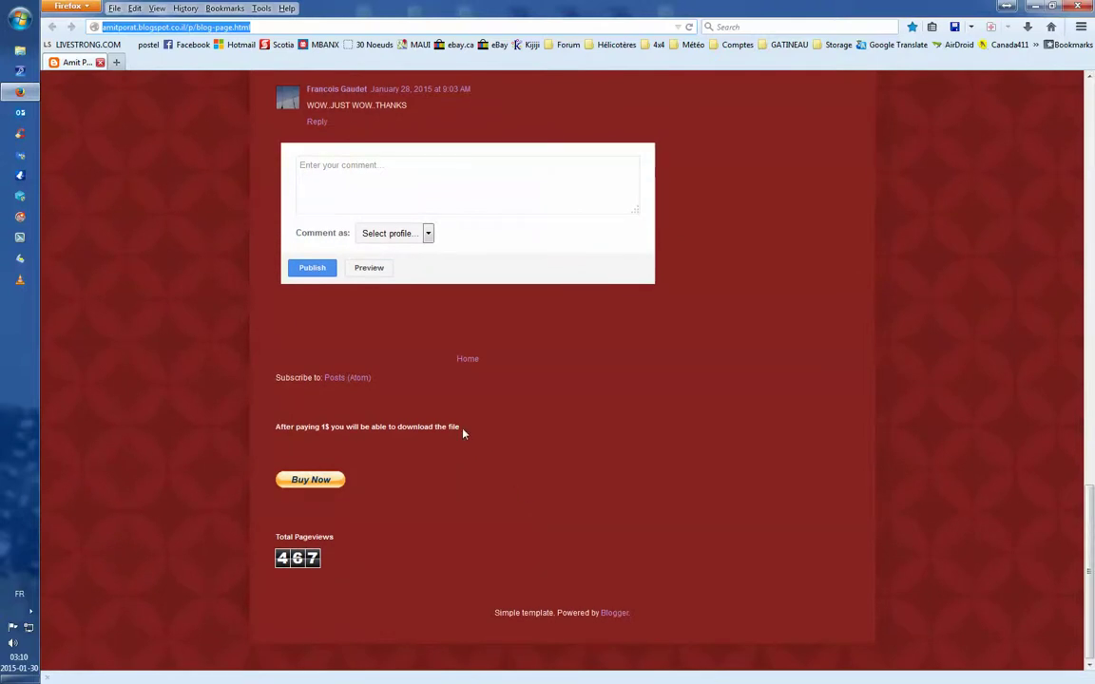
{"action": "left_click_drag", "start_coordinate": [463, 433], "coordinate": [274, 435]}
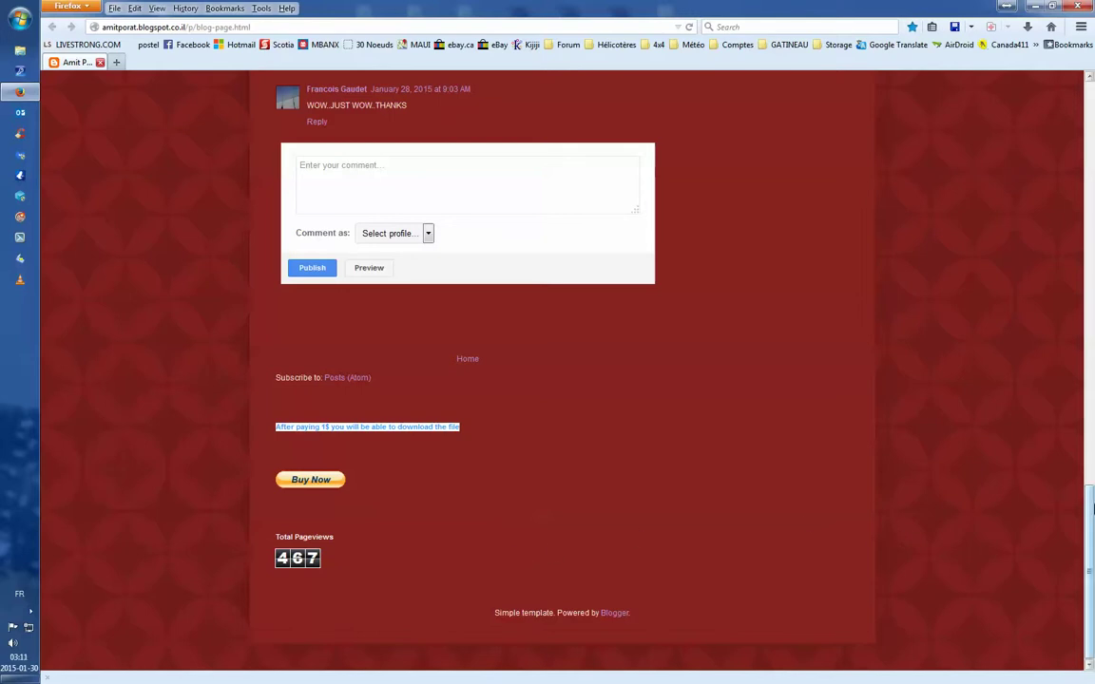
{"action": "left_click_drag", "start_coordinate": [1091, 513], "coordinate": [902, 244]}
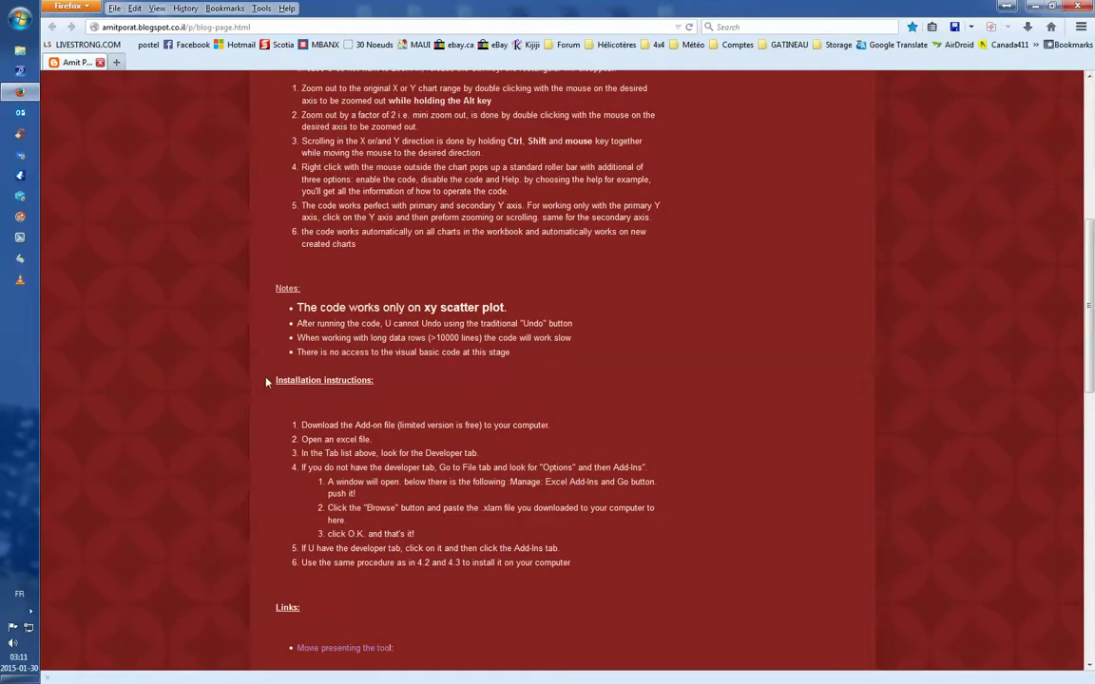
{"action": "left_click_drag", "start_coordinate": [343, 403], "coordinate": [547, 580]}
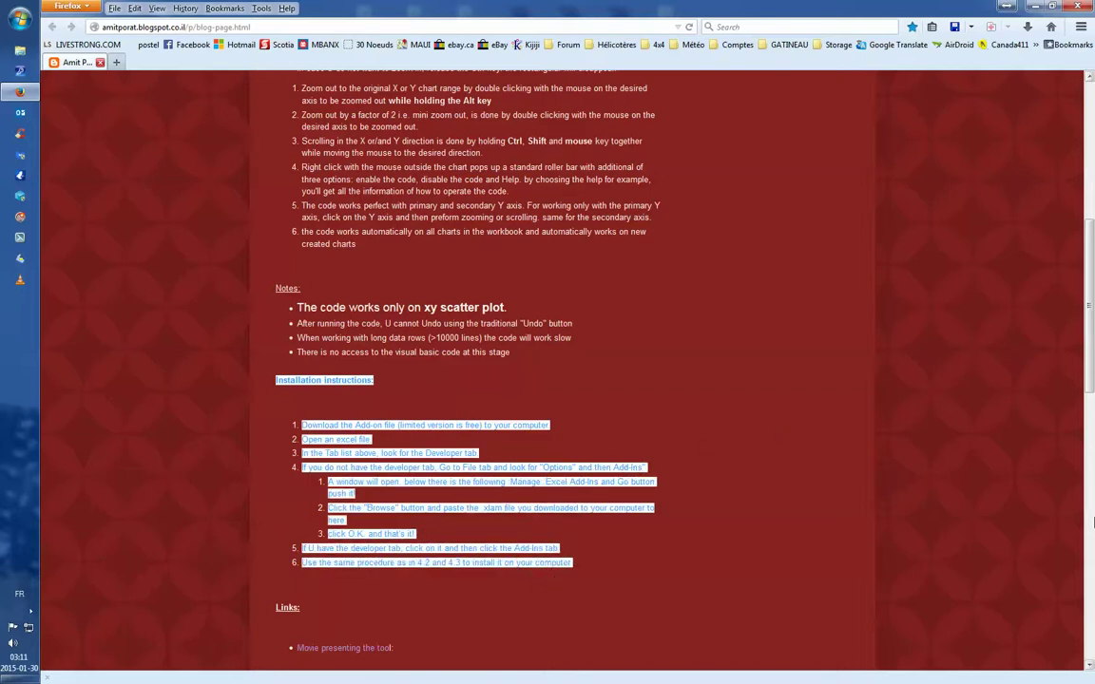
{"action": "scroll", "coordinate": [1091, 378], "scroll_direction": "up", "scroll_amount": 8}
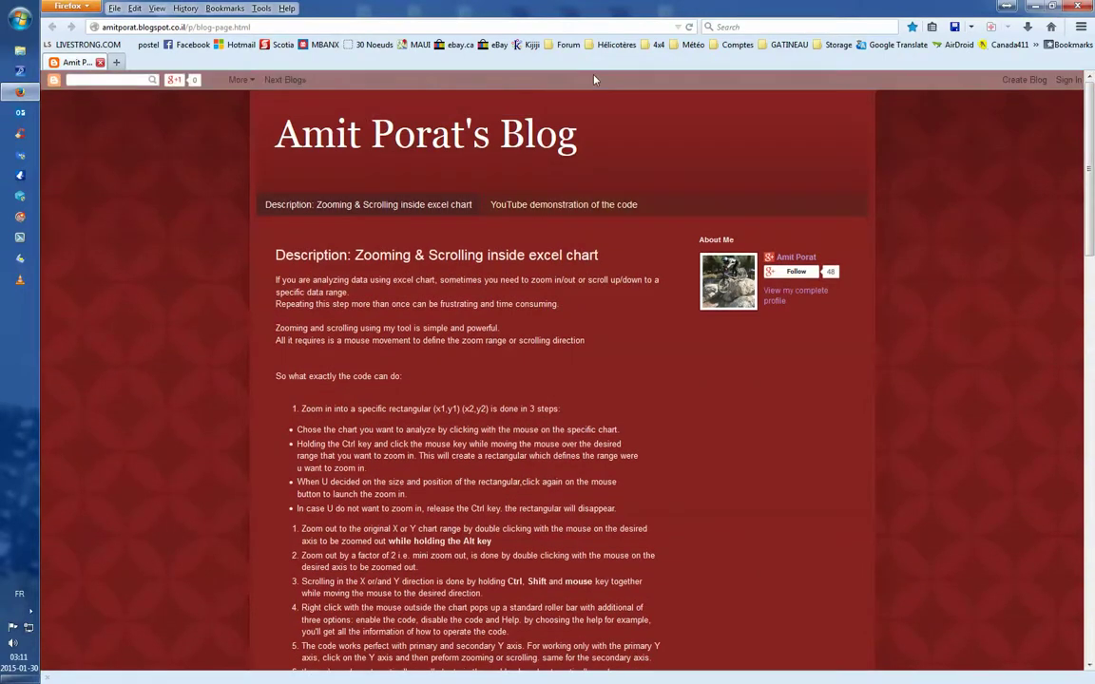
{"action": "left_click", "coordinate": [1036, 9]}
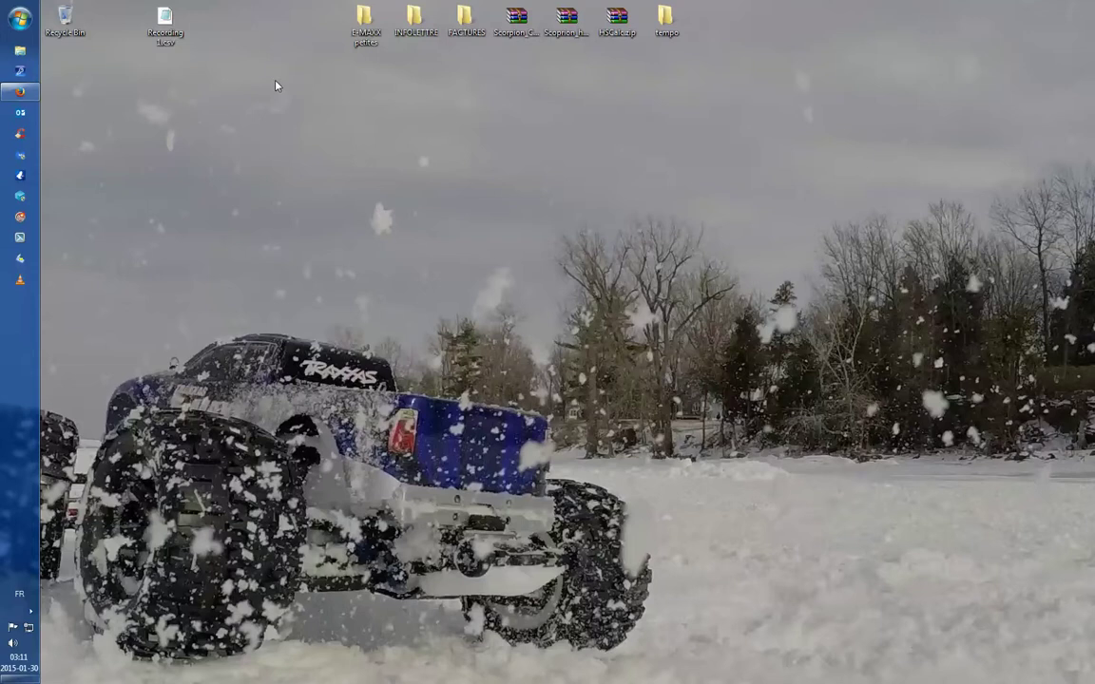
- Open the desktop file Recording 1.csv in Notepad, examine its header line and data rows through the end, and close it
{"action": "left_click", "coordinate": [167, 22]}
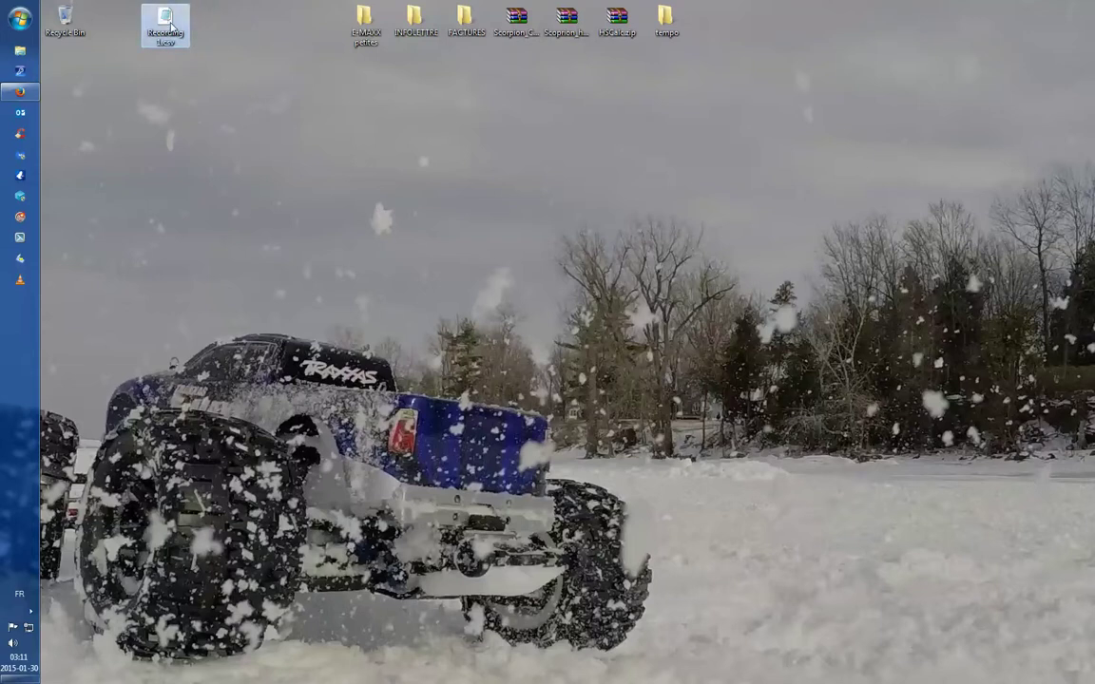
{"action": "left_click_drag", "start_coordinate": [168, 22], "coordinate": [319, 249]}
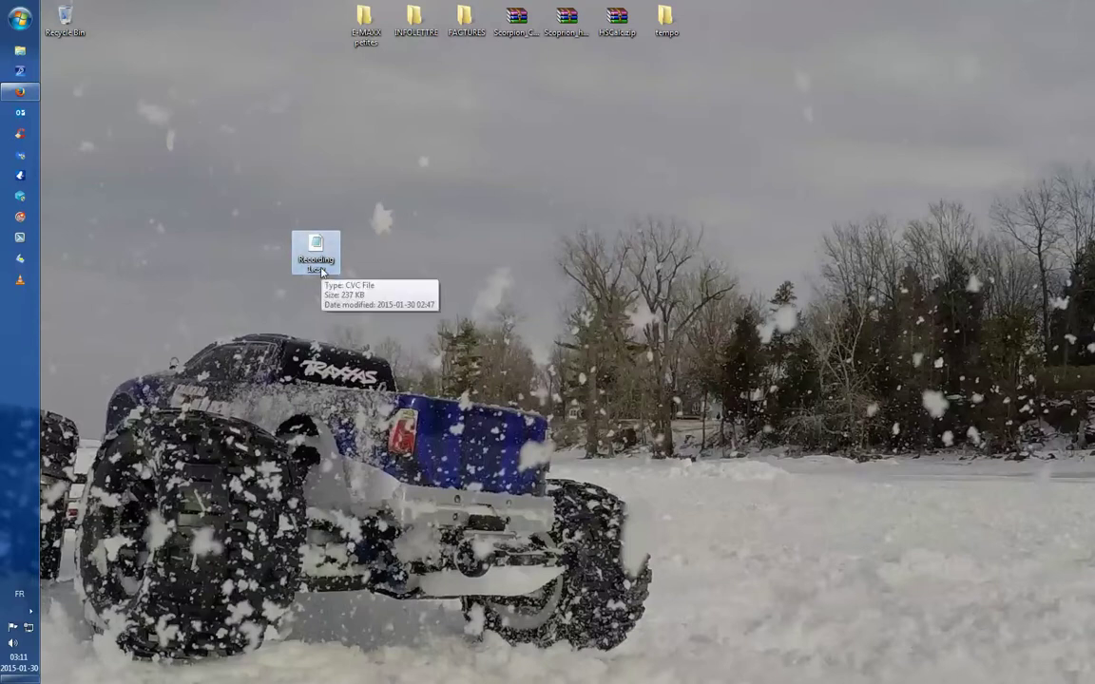
{"action": "double_click", "coordinate": [321, 270]}
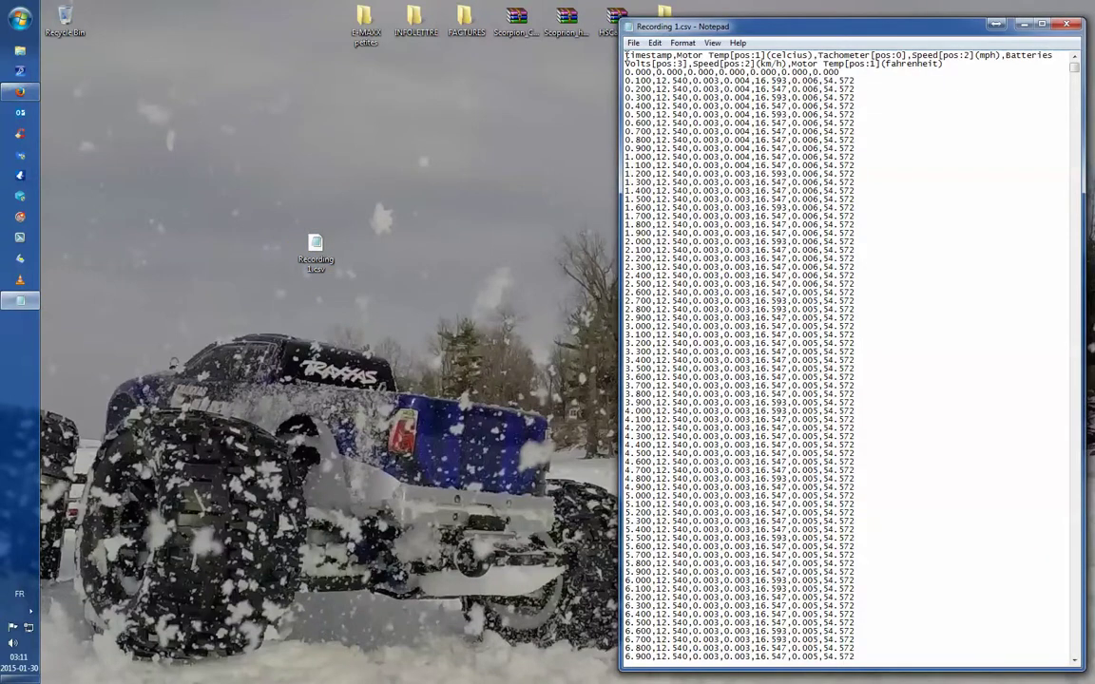
{"action": "left_click_drag", "start_coordinate": [626, 55], "coordinate": [946, 63]}
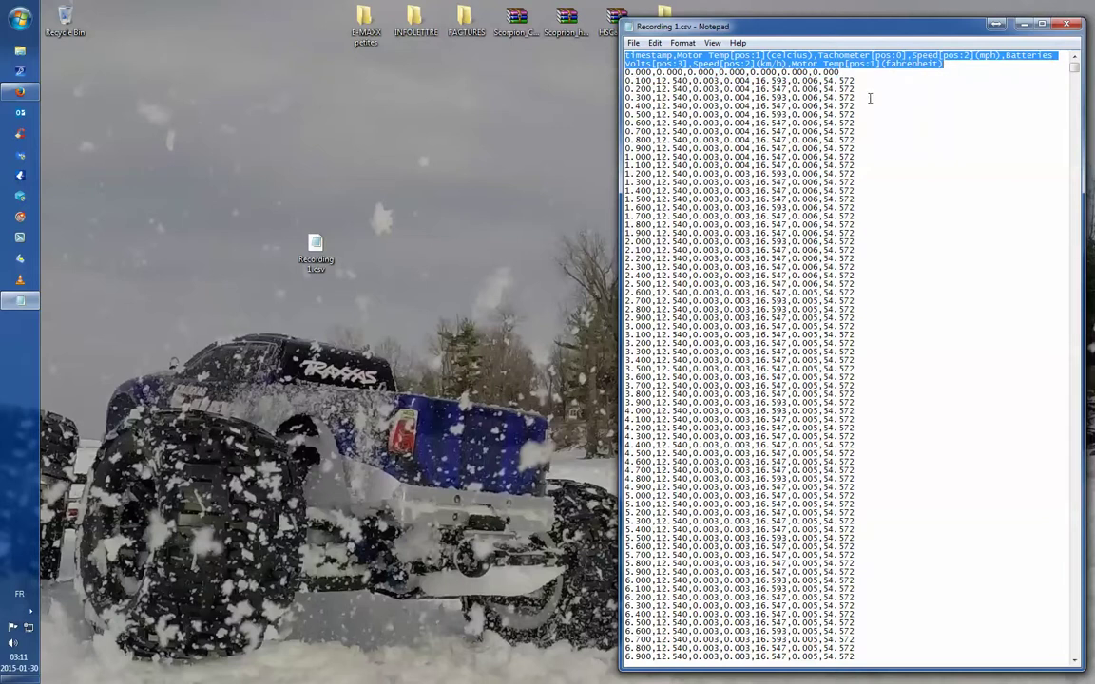
{"action": "key", "text": "ctrl+End"}
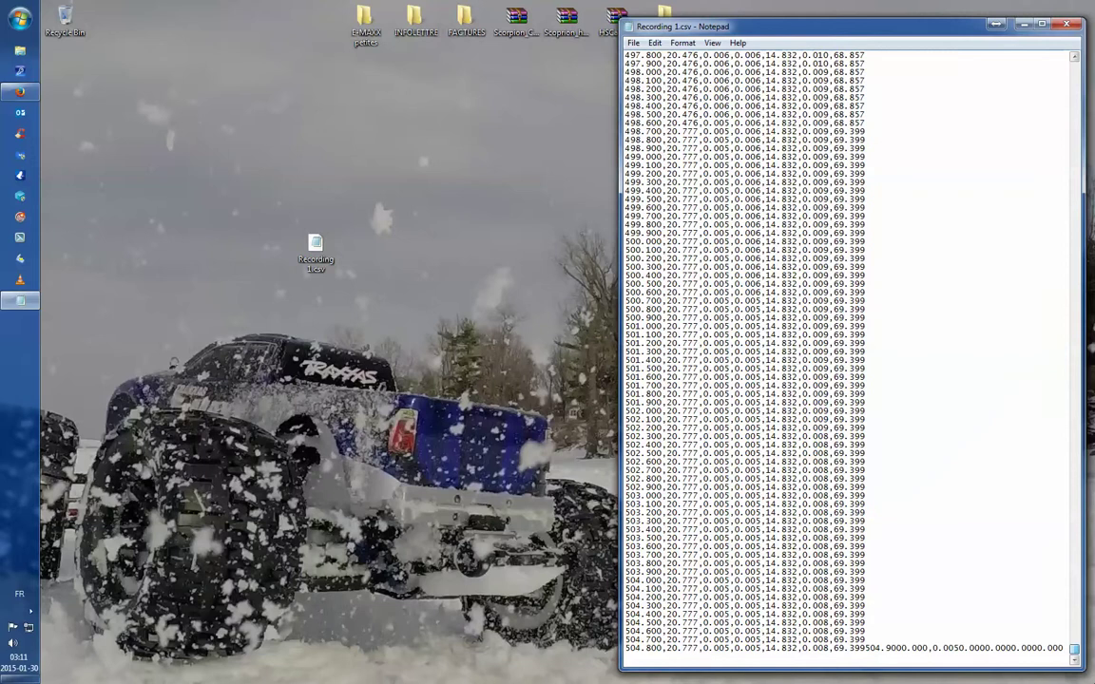
{"action": "key", "text": "ctrl+Home"}
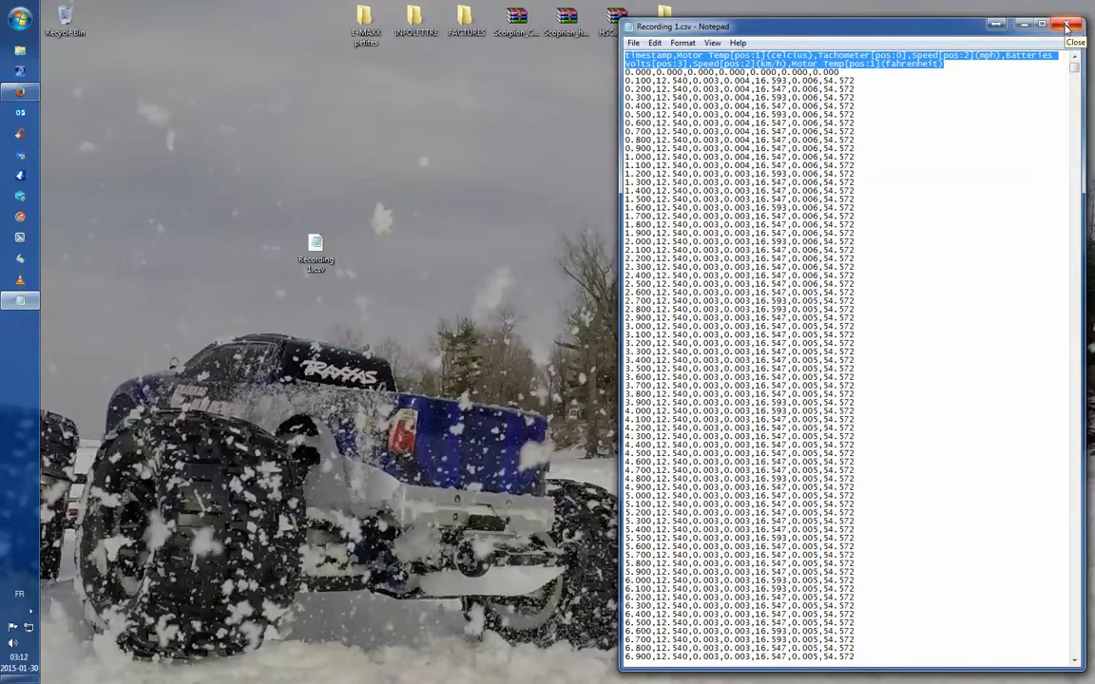
{"action": "left_click", "coordinate": [1067, 25]}
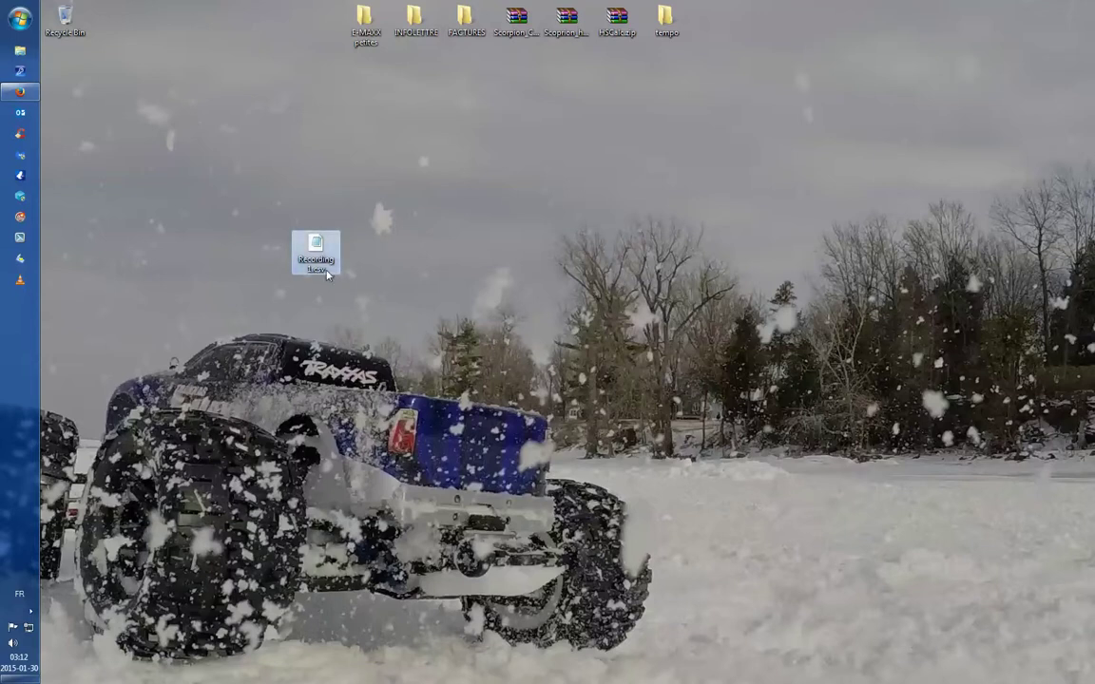
- Rename the desktop file Recording 1.csv to Recording 1.txt, accept the extension change, and place its icon beside the other desktop items
{"action": "left_click", "coordinate": [326, 268]}
{"action": "key", "text": "Return"}
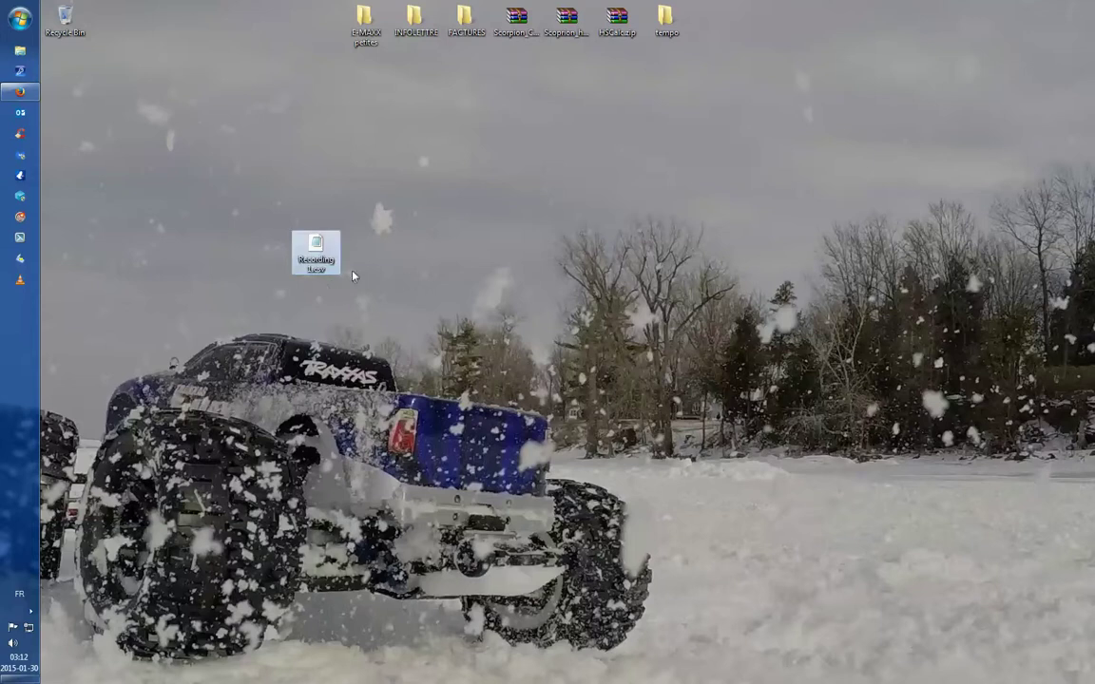
{"action": "left_click", "coordinate": [334, 268]}
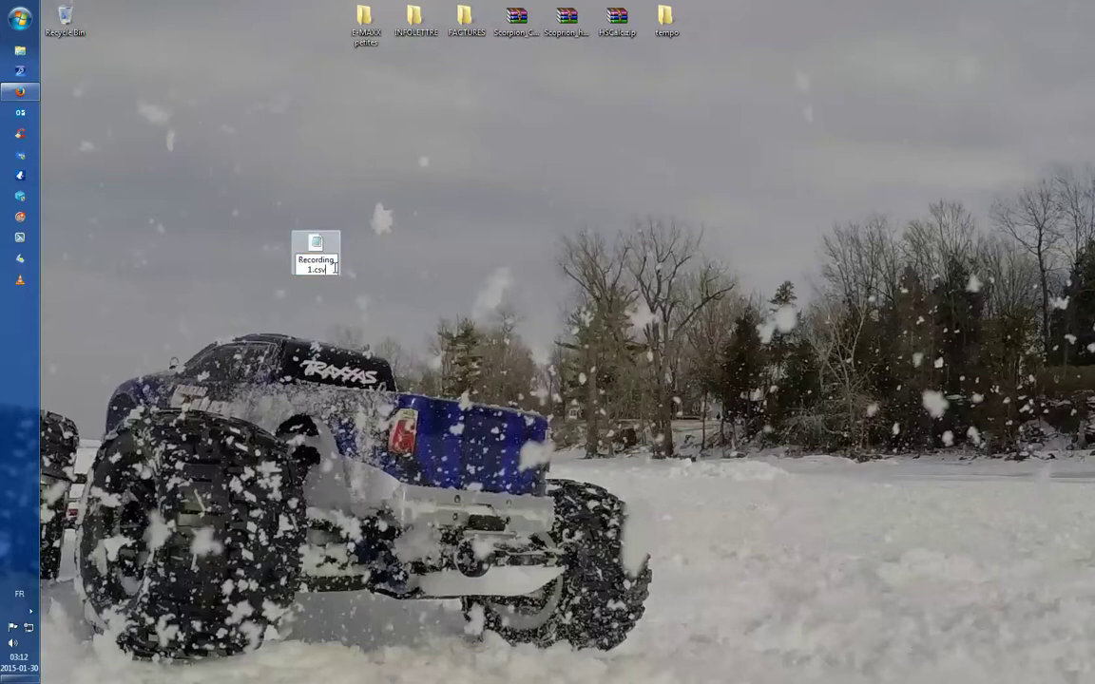
{"action": "left_click", "coordinate": [474, 255]}
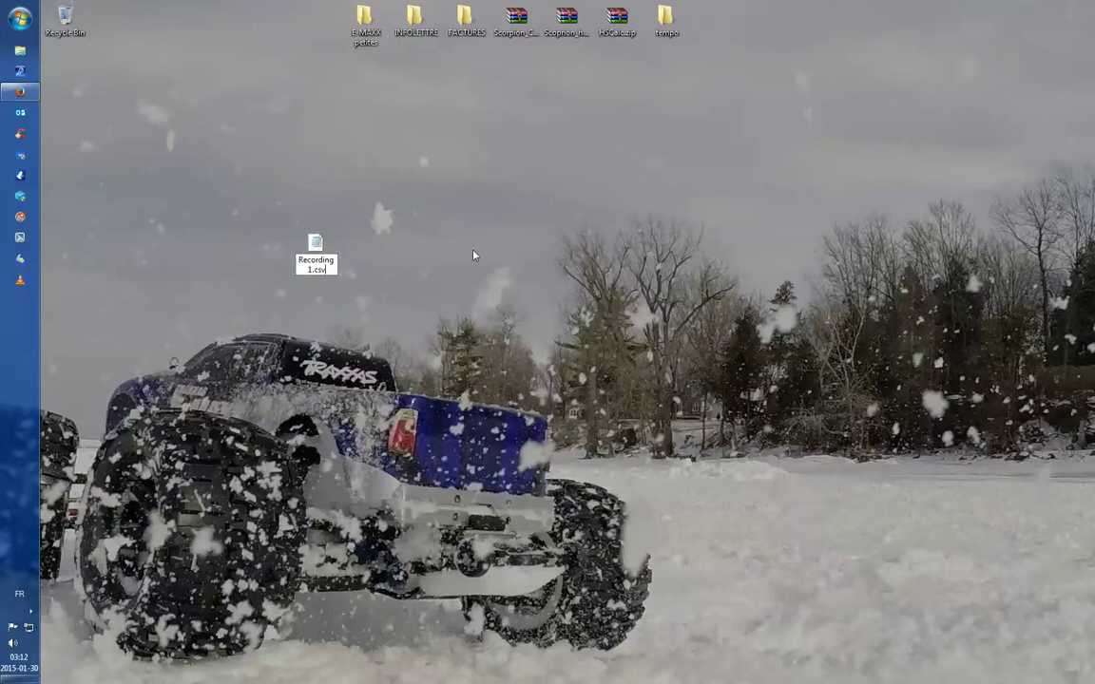
{"action": "key", "text": "Right"}
{"action": "key", "text": "F2"}
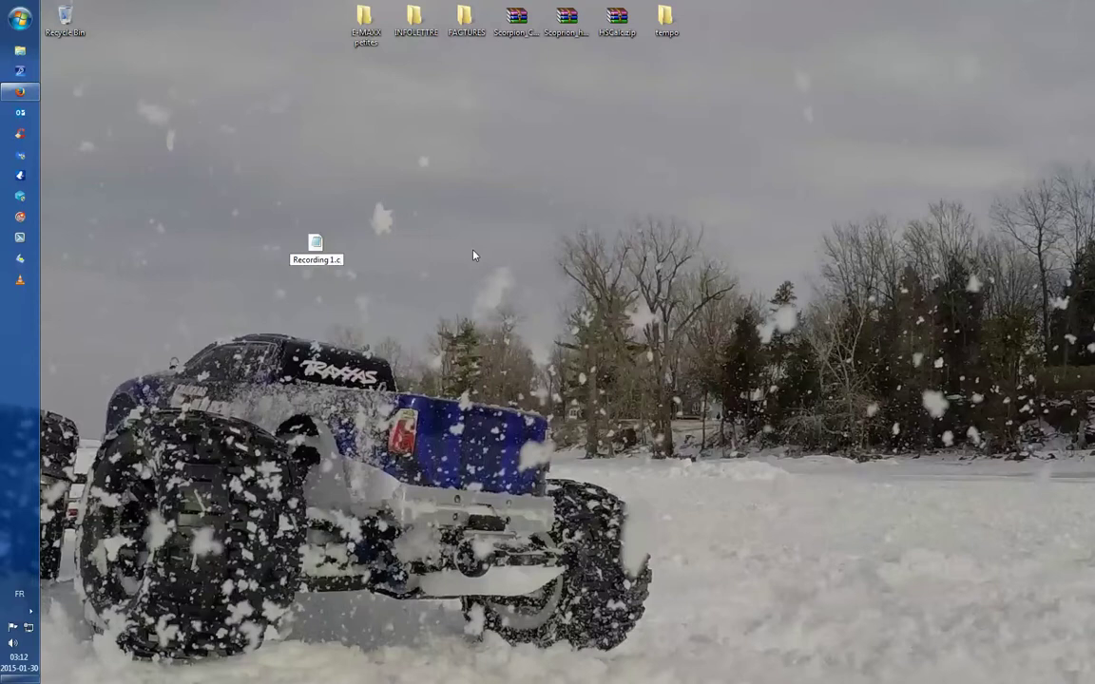
{"action": "key", "text": "End"}
{"action": "key", "text": "BackSpace"}
{"action": "key", "text": "BackSpace"}
{"action": "key", "text": "BackSpace"}
{"action": "key", "text": "BackSpace"}
{"action": "type", "text": ".txt"}
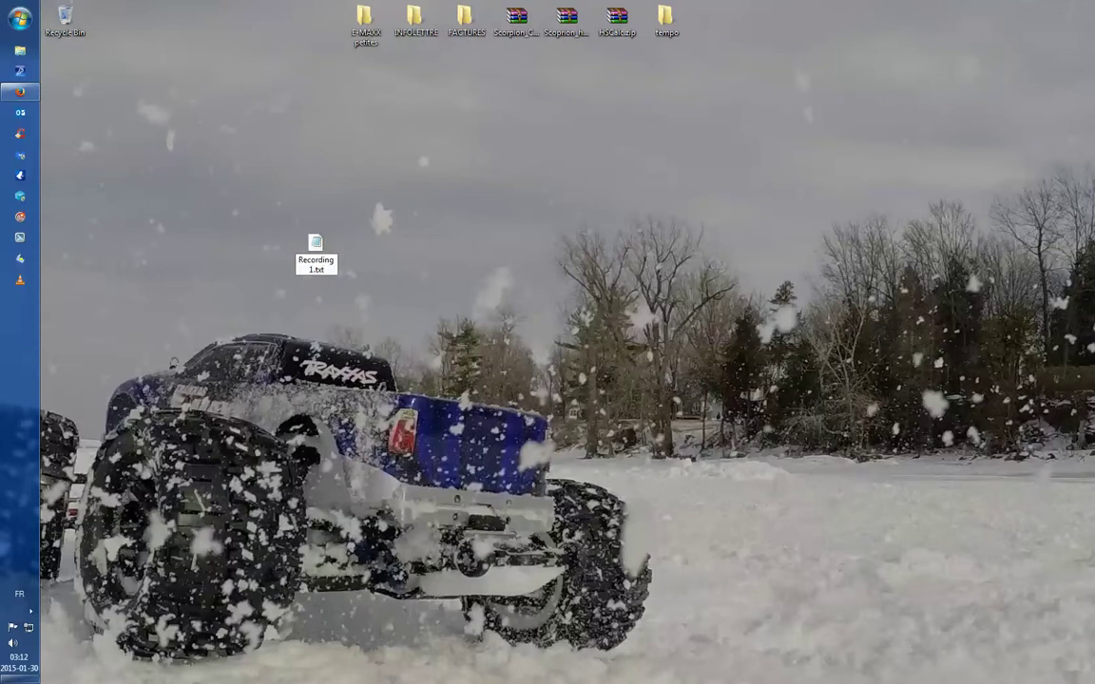
{"action": "key", "text": "Return"}
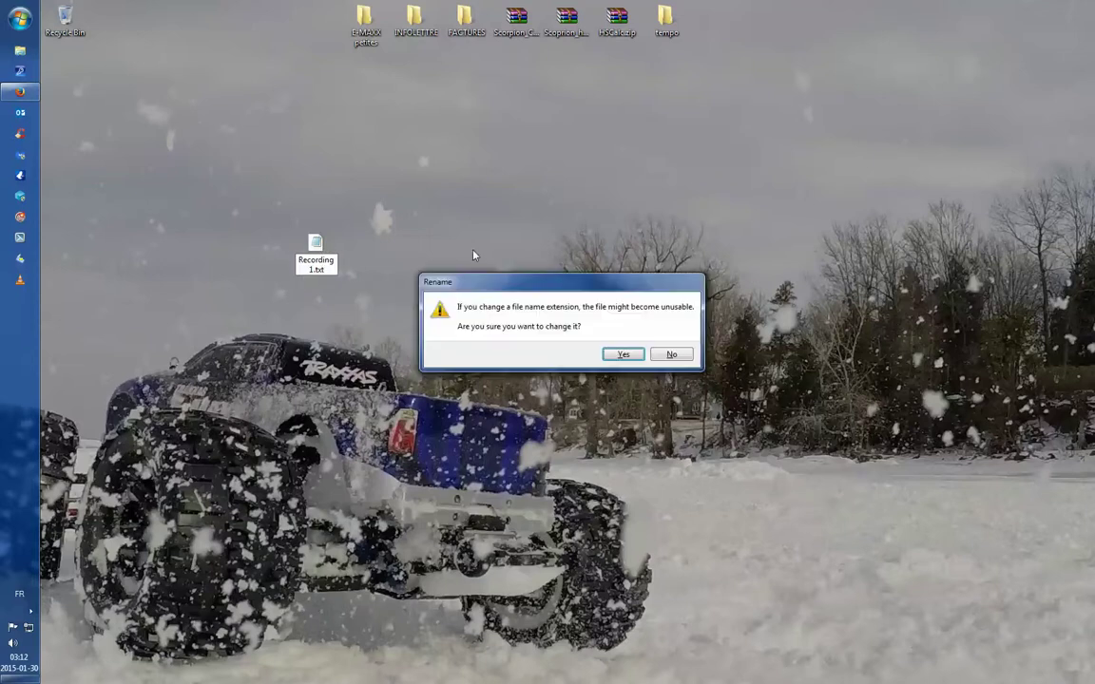
{"action": "left_click", "coordinate": [623, 355]}
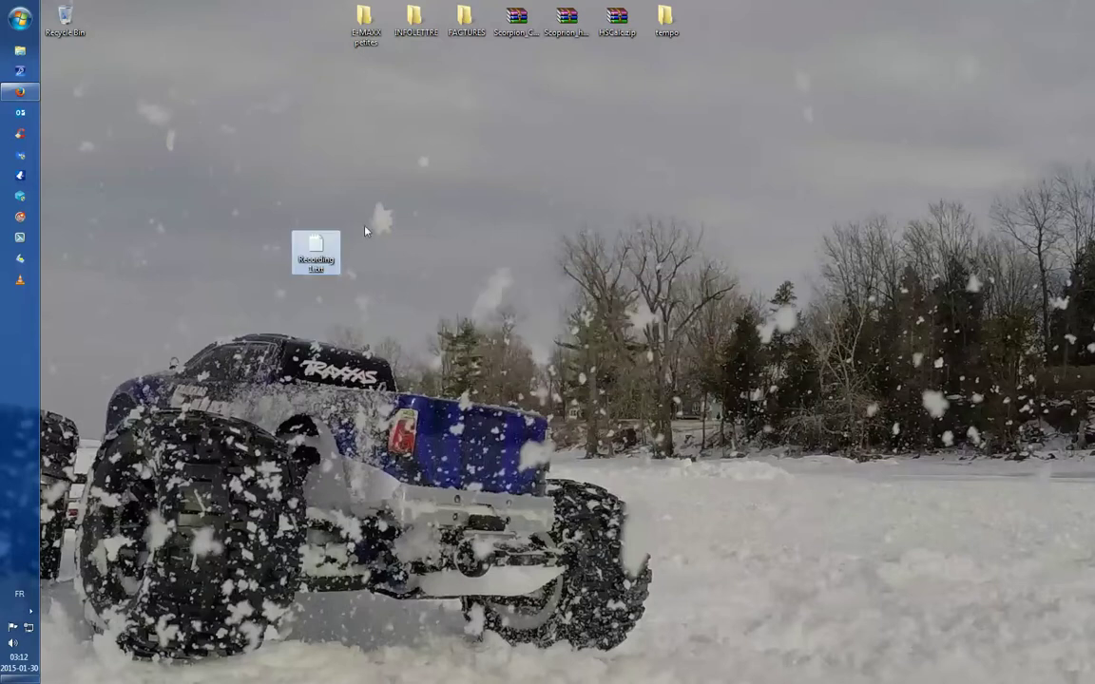
{"action": "left_click_drag", "start_coordinate": [322, 250], "coordinate": [211, 41]}
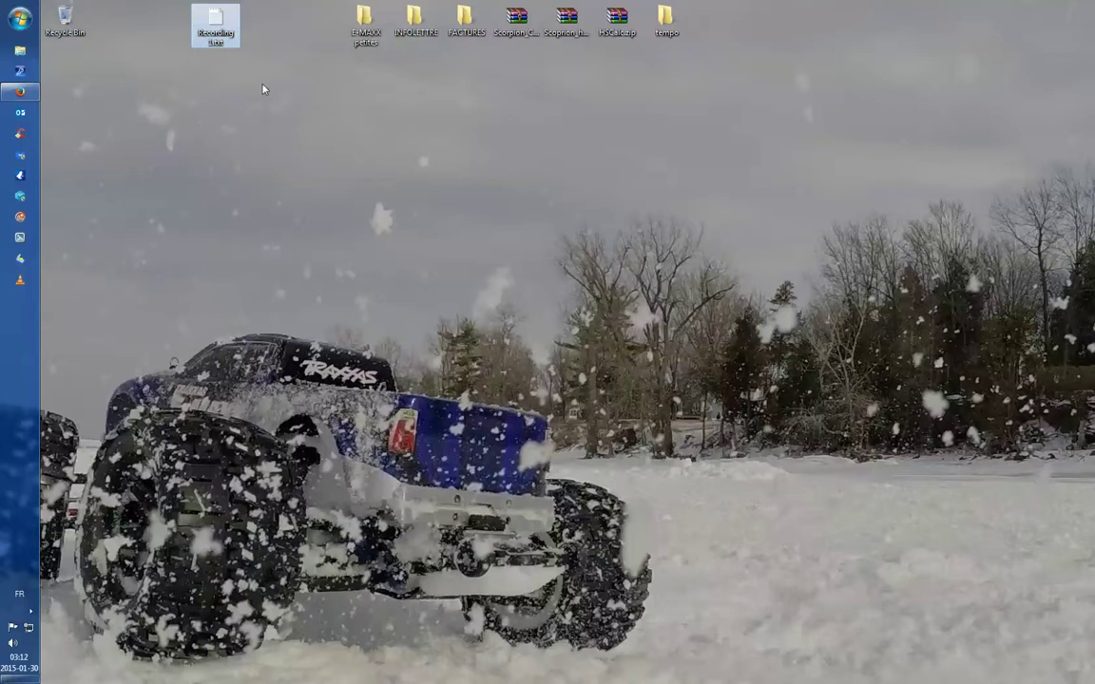
- Start Excel and create a blank workbook
{"action": "left_click", "coordinate": [19, 18]}
{"action": "left_click", "coordinate": [28, 149]}
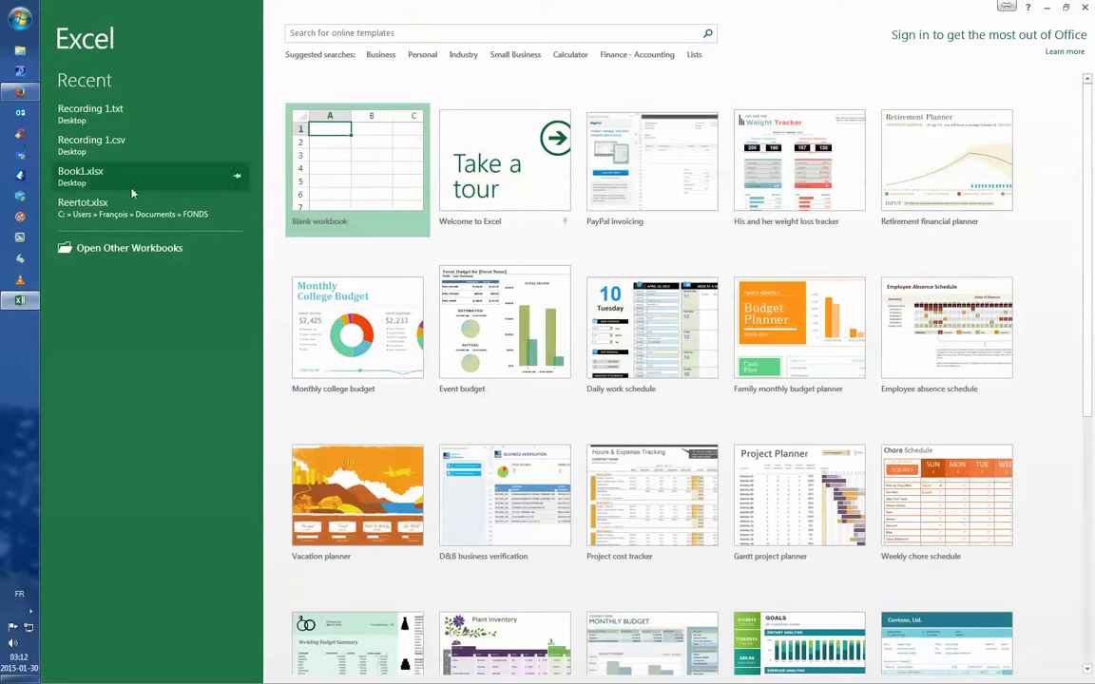
{"action": "left_click", "coordinate": [352, 191]}
{"action": "left_click", "coordinate": [349, 180]}
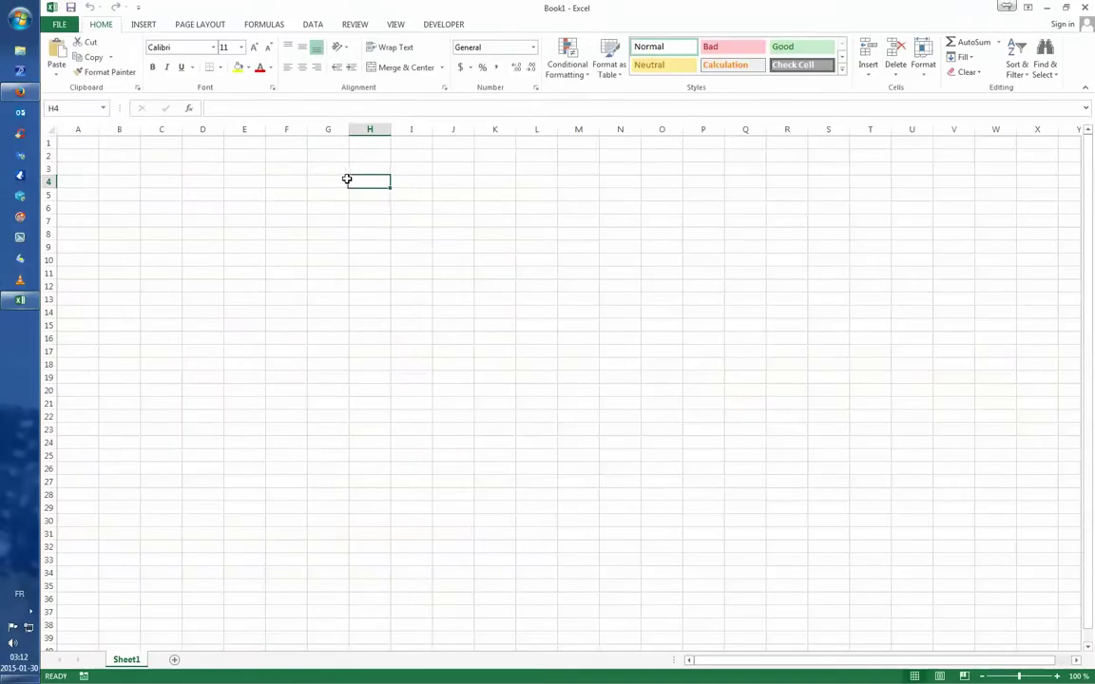
- Open Recording 1.txt from the Desktop folder, showing All Files (*.*) in the Open dialog
{"action": "left_click", "coordinate": [53, 25]}
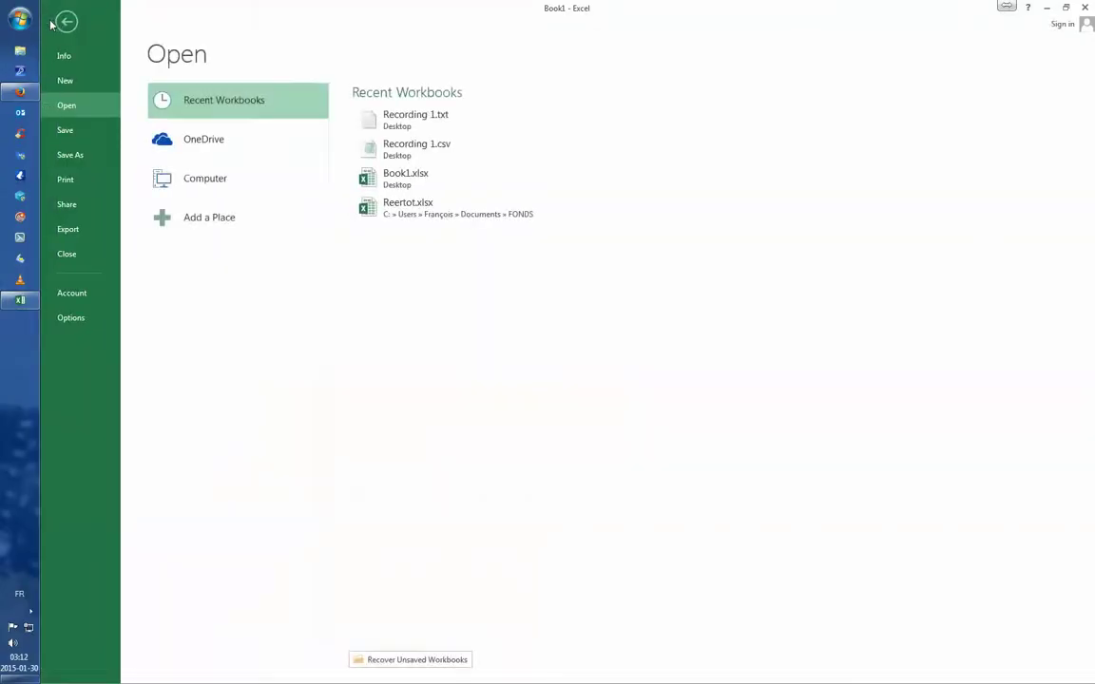
{"action": "left_click", "coordinate": [208, 184]}
{"action": "left_click", "coordinate": [391, 143]}
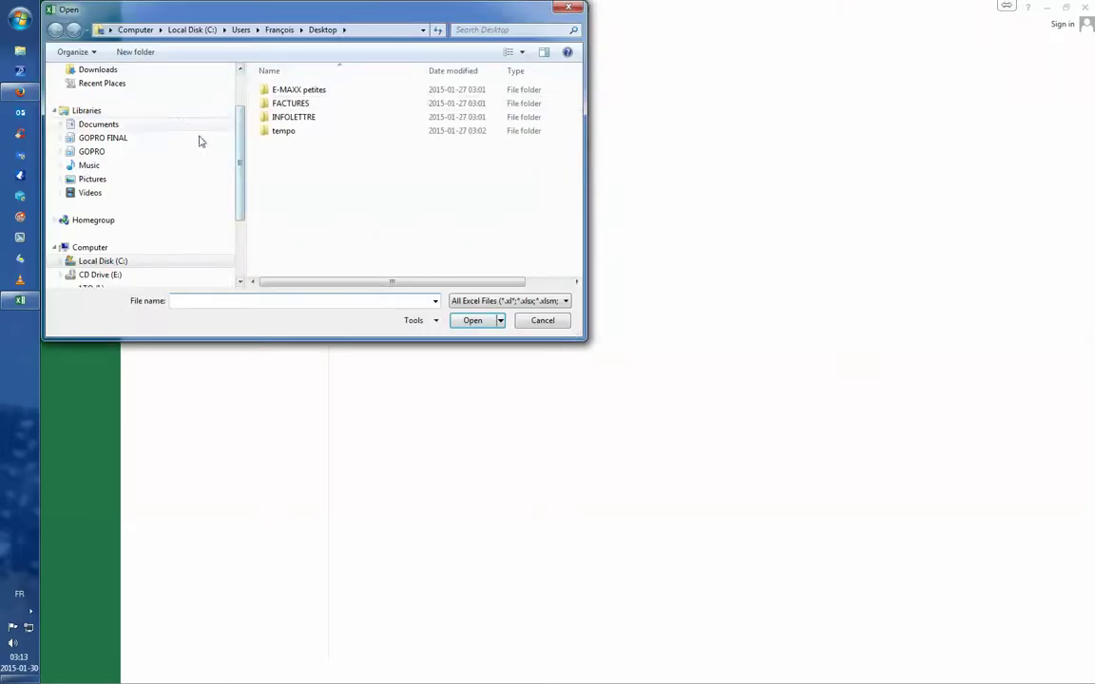
{"action": "left_click_drag", "start_coordinate": [239, 166], "coordinate": [246, 95]}
{"action": "left_click", "coordinate": [106, 118]}
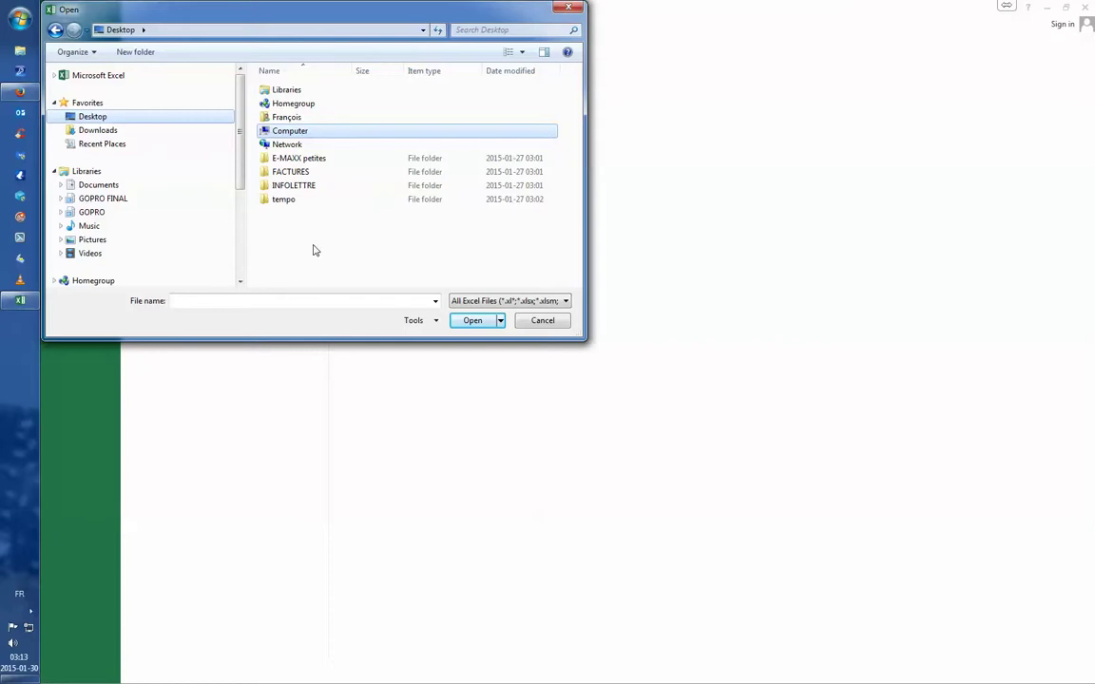
{"action": "left_click", "coordinate": [471, 302]}
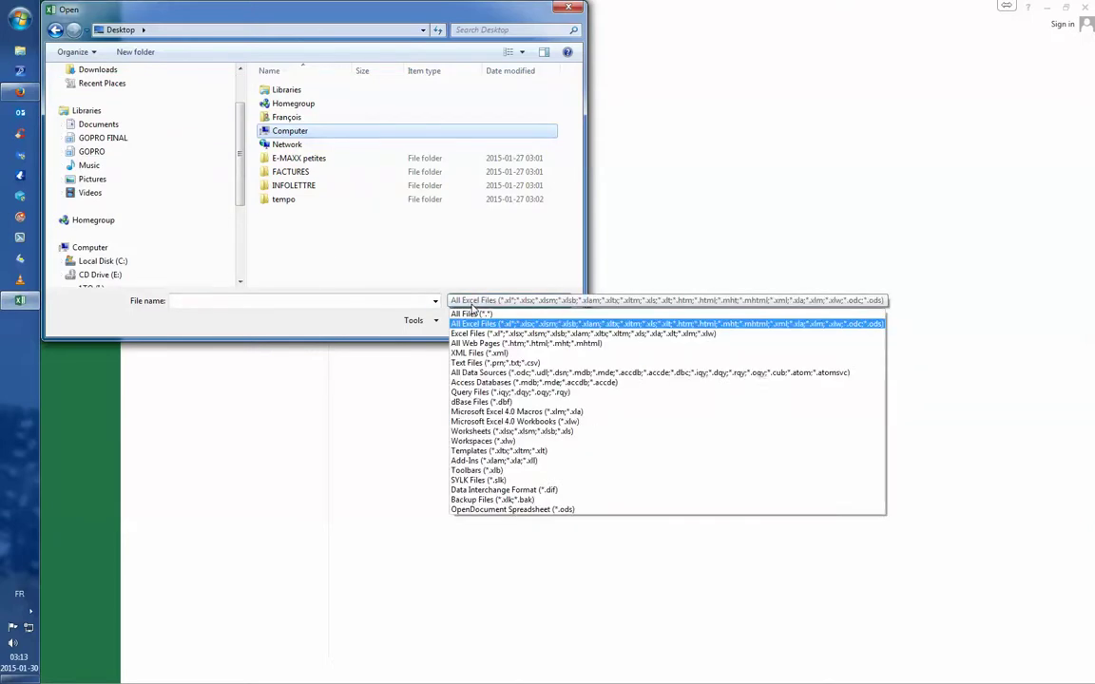
{"action": "left_click", "coordinate": [472, 314]}
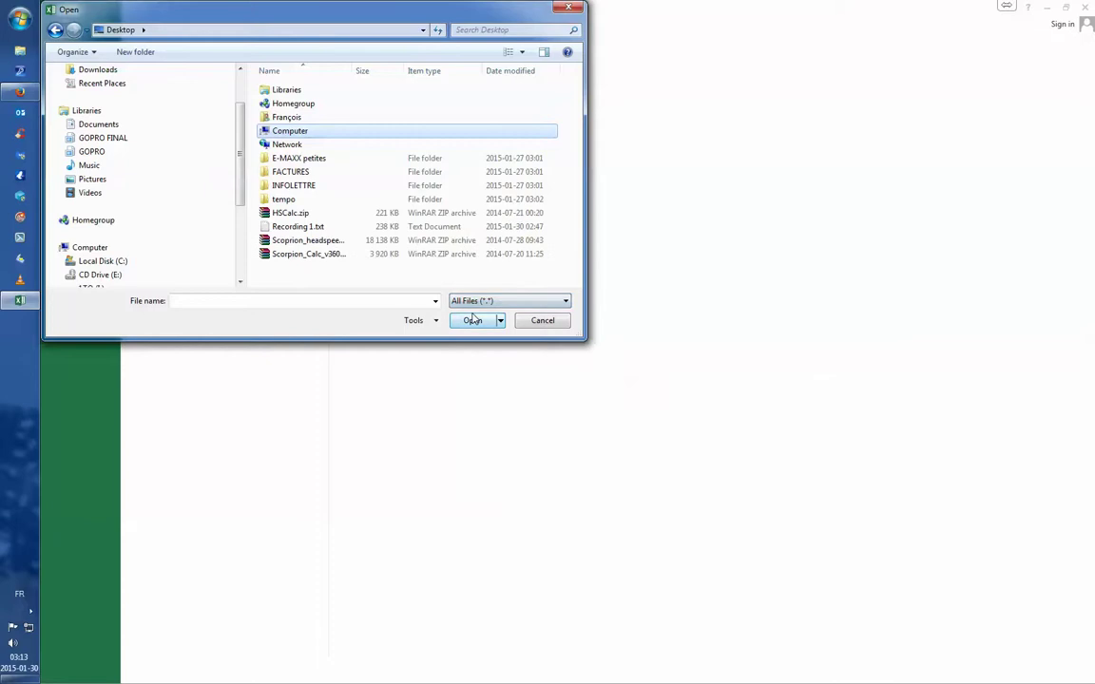
{"action": "left_click", "coordinate": [319, 232]}
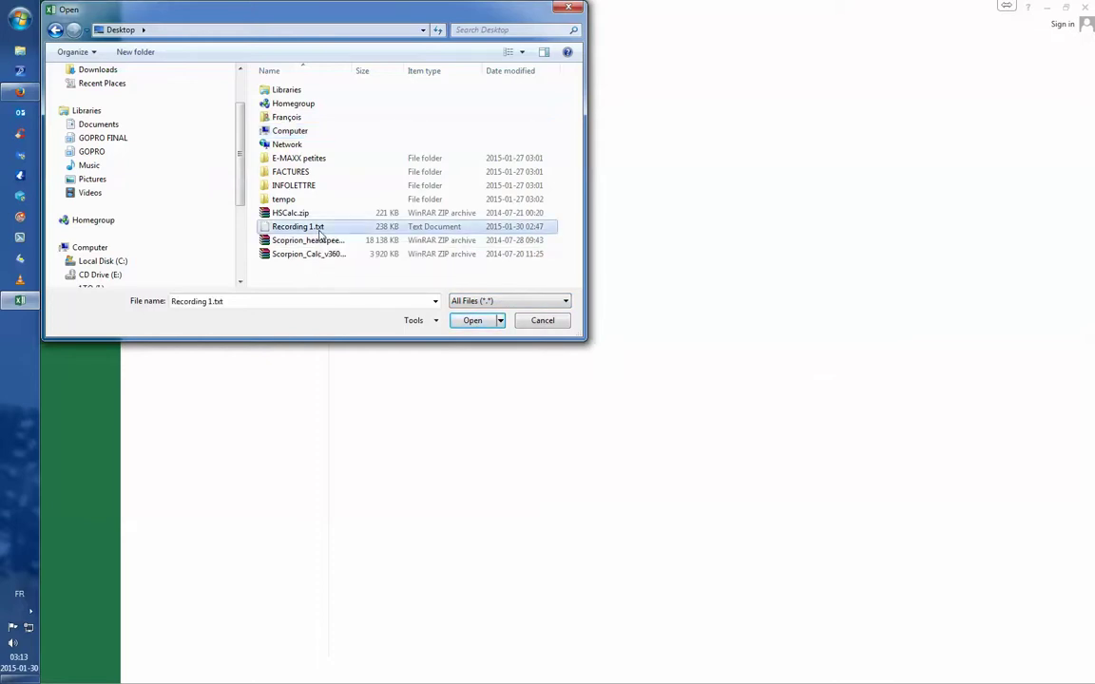
{"action": "left_click", "coordinate": [473, 321]}
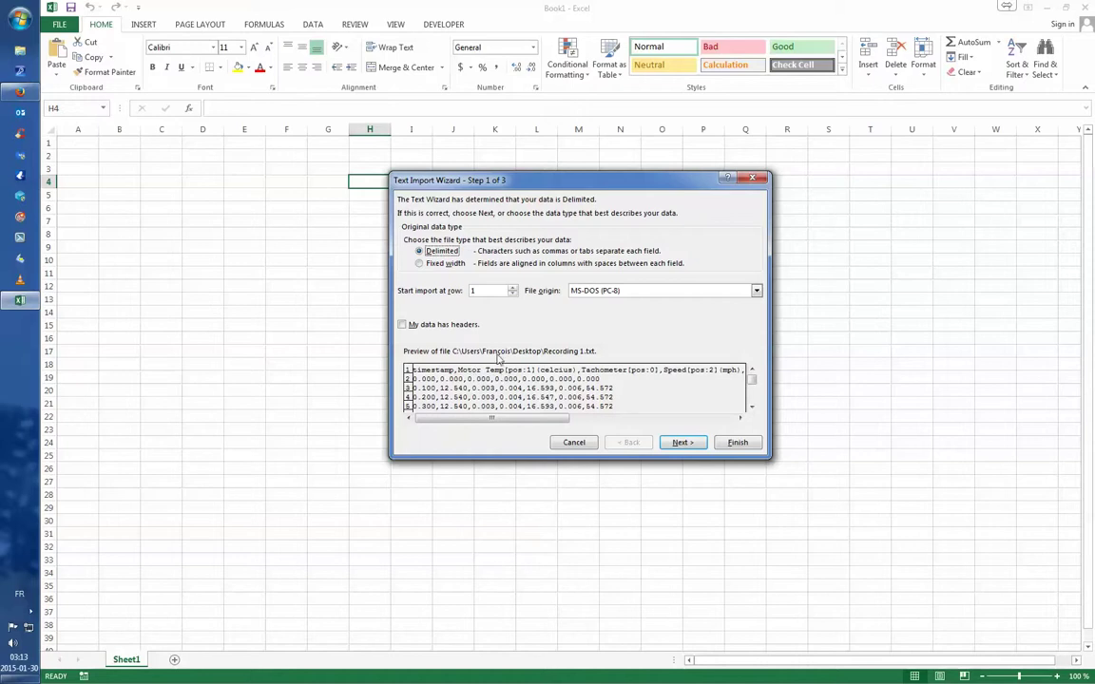
- Mark the imported data as having headers and set Comma instead of Tab as the delimiter in the Text Import Wizard
{"action": "left_click", "coordinate": [403, 325]}
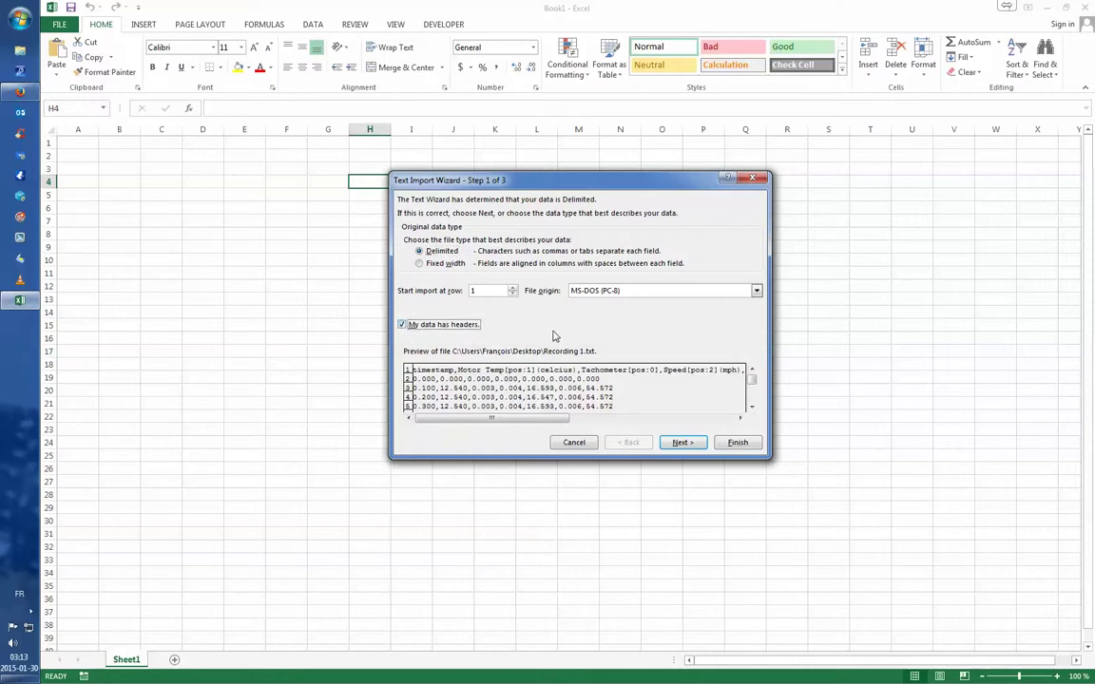
{"action": "left_click", "coordinate": [681, 443]}
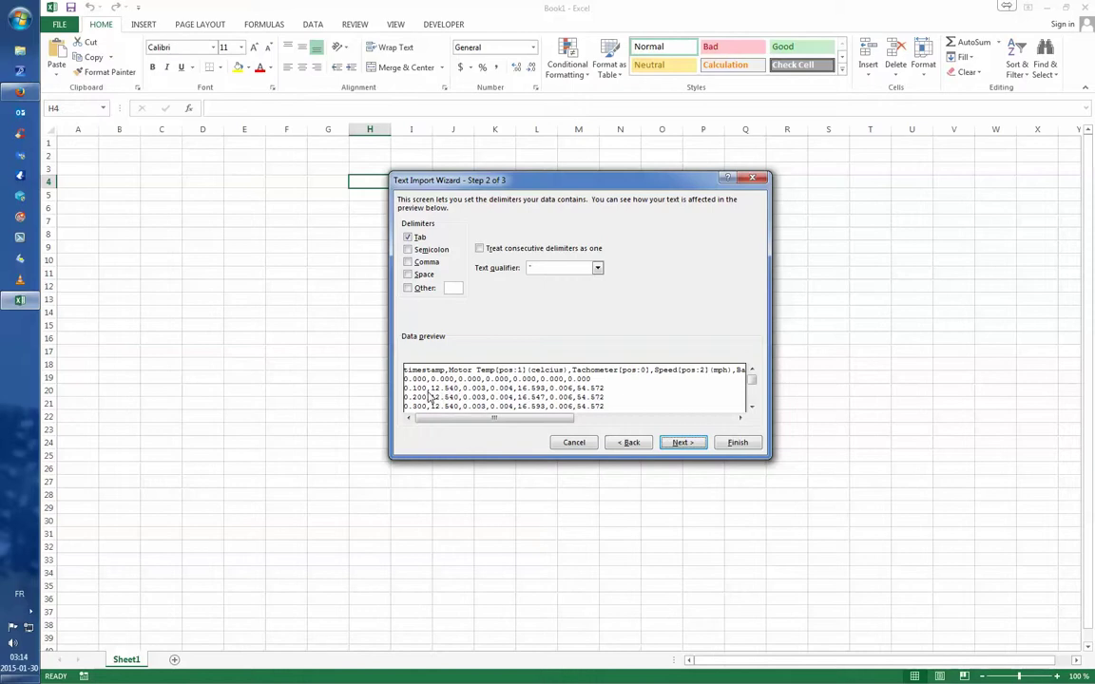
{"action": "left_click", "coordinate": [408, 237]}
{"action": "left_click", "coordinate": [408, 263]}
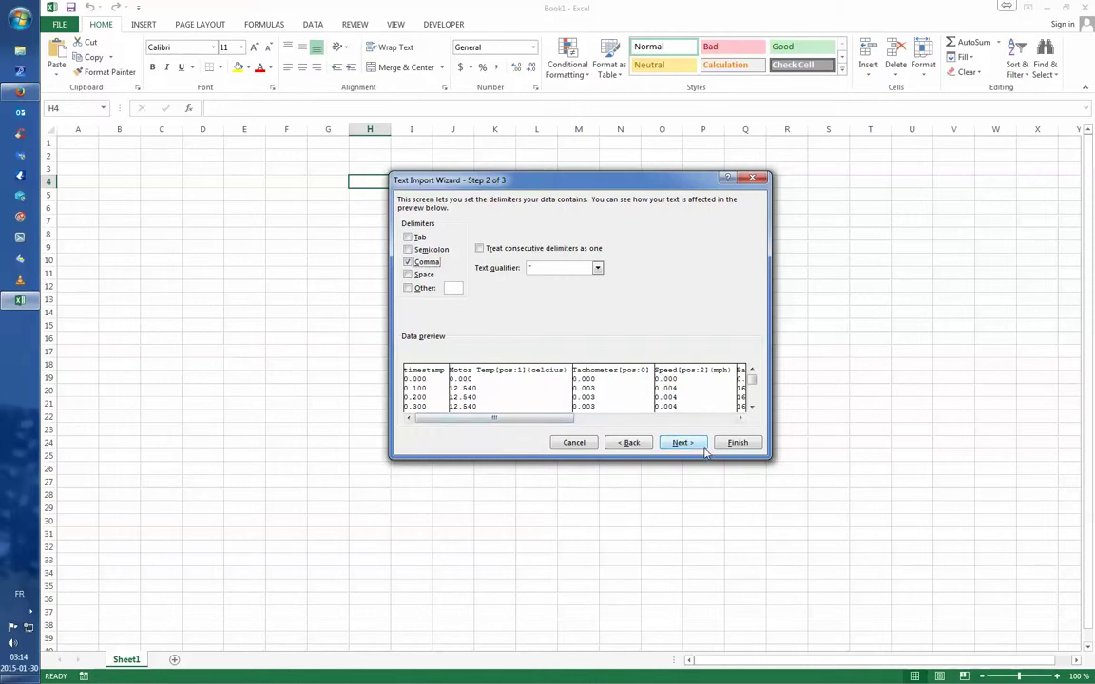
- Finish the text import and fit the widths of columns A to G to their contents
{"action": "left_click", "coordinate": [738, 443]}
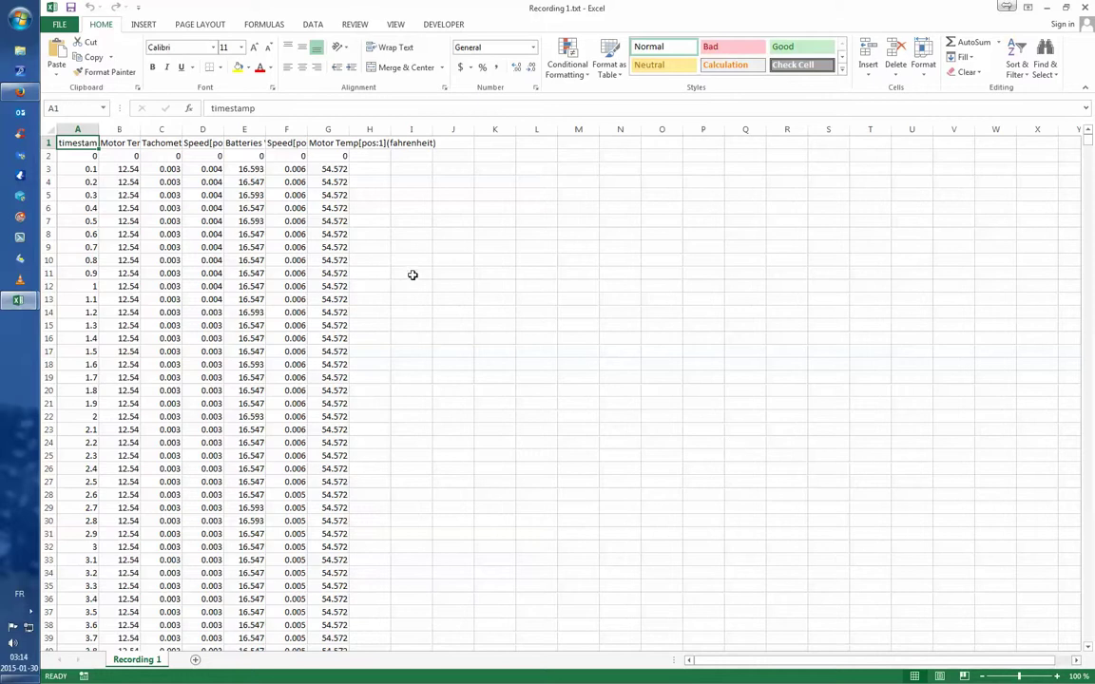
{"action": "double_click", "coordinate": [97, 129]}
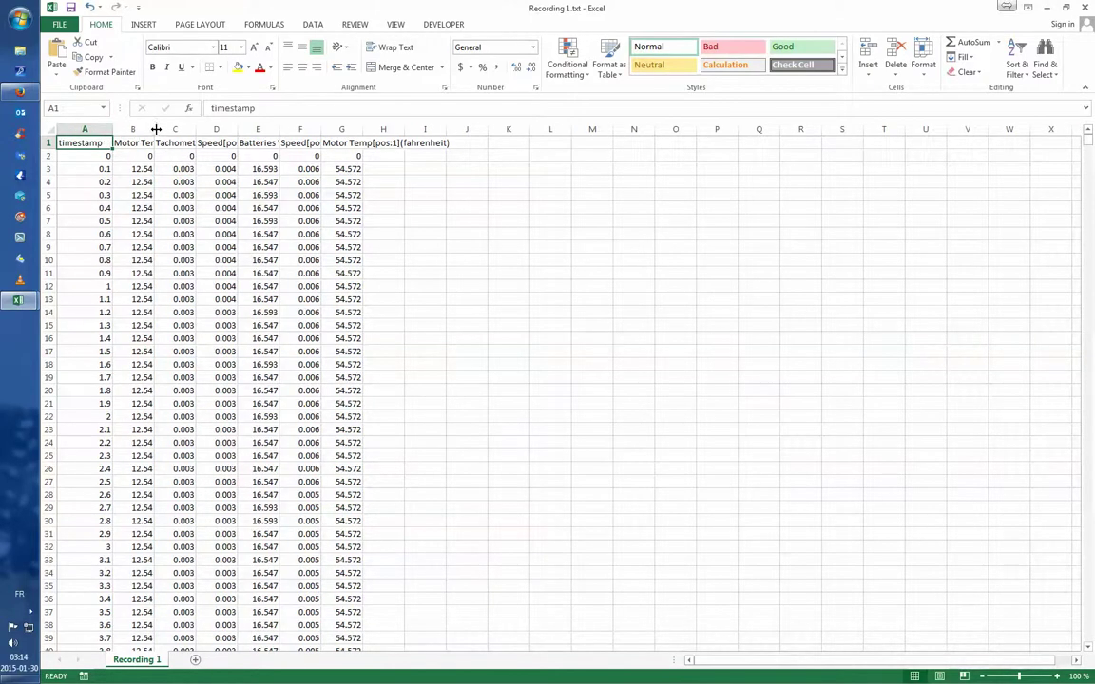
{"action": "double_click", "coordinate": [144, 129]}
{"action": "double_click", "coordinate": [273, 133]}
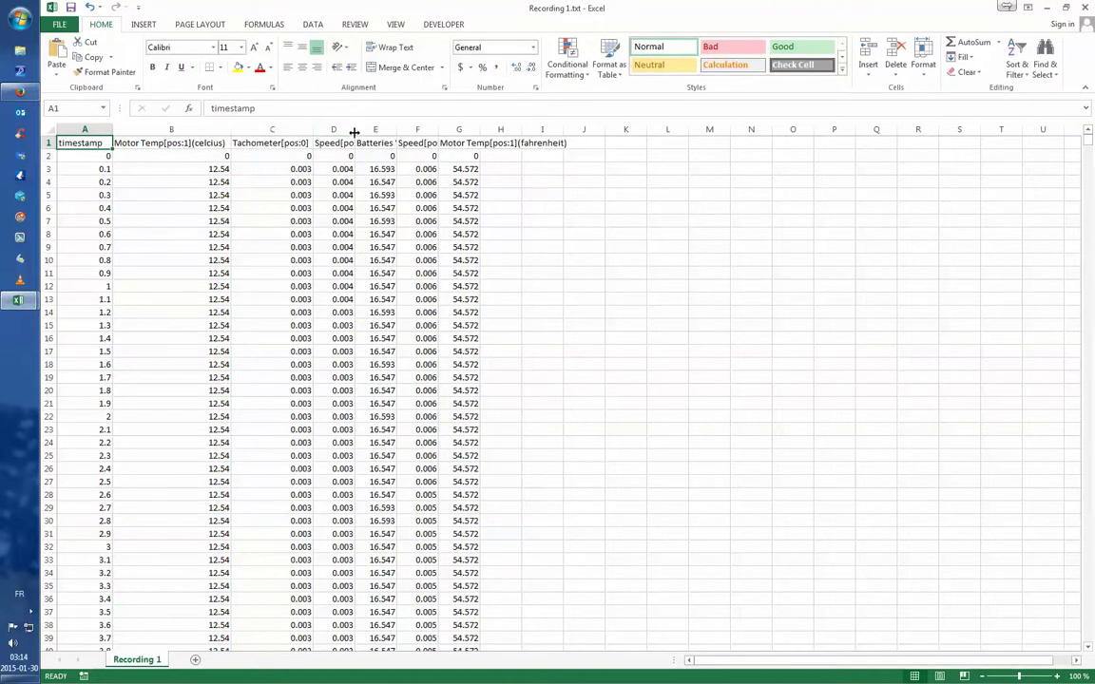
{"action": "double_click", "coordinate": [354, 130]}
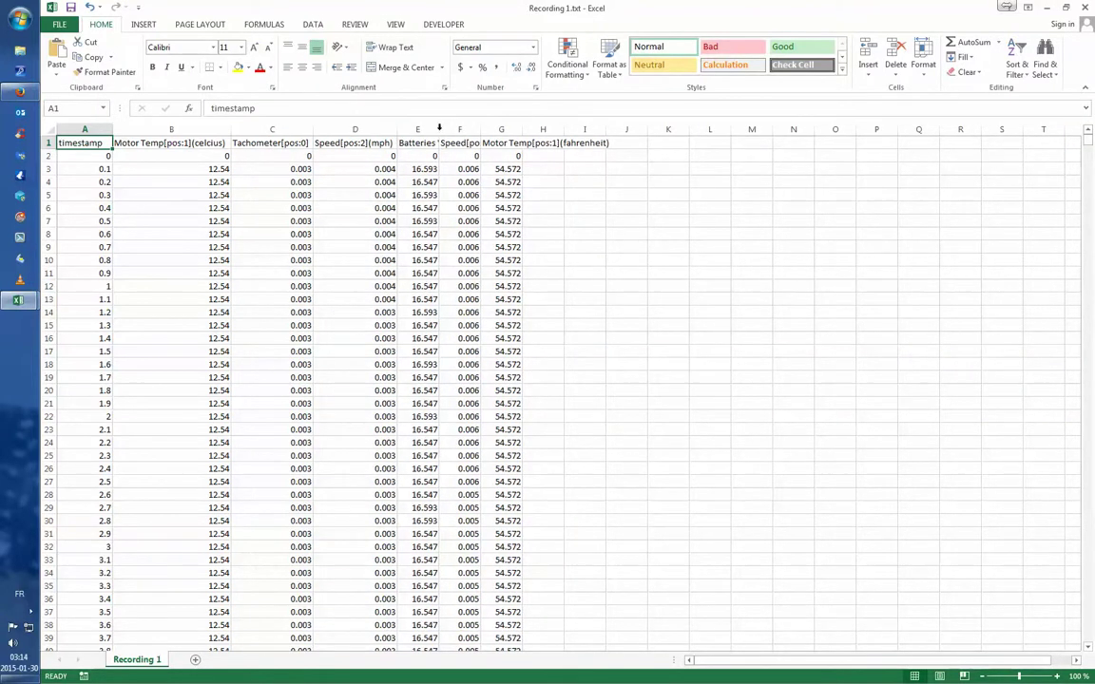
{"action": "double_click", "coordinate": [438, 129]}
{"action": "double_click", "coordinate": [530, 131]}
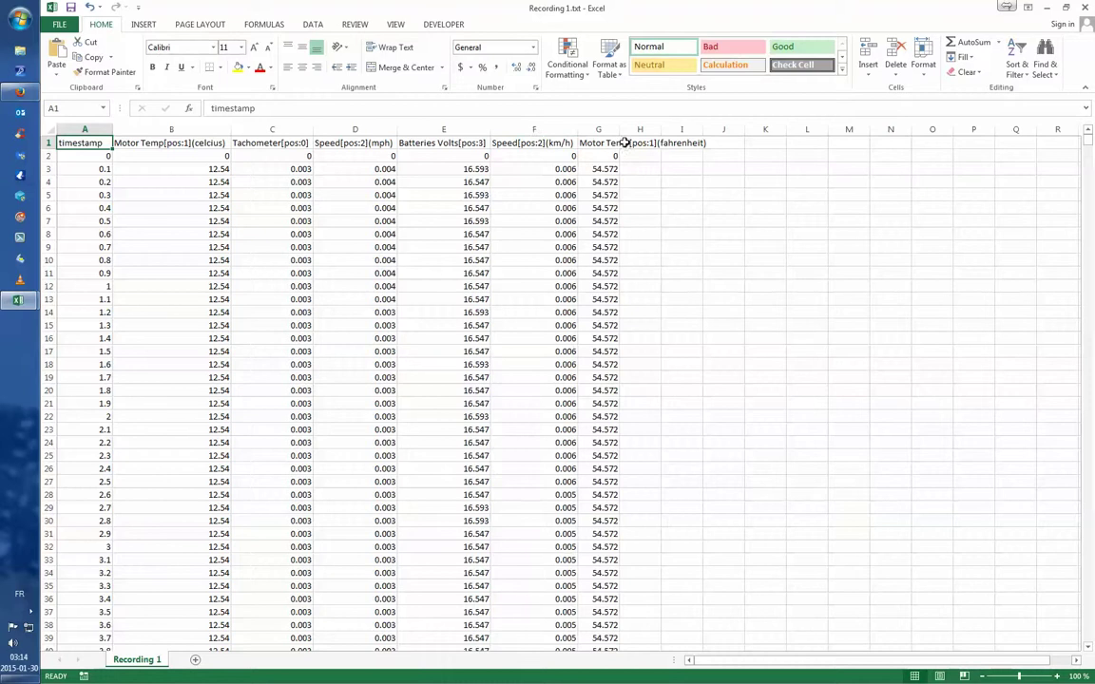
{"action": "double_click", "coordinate": [620, 129]}
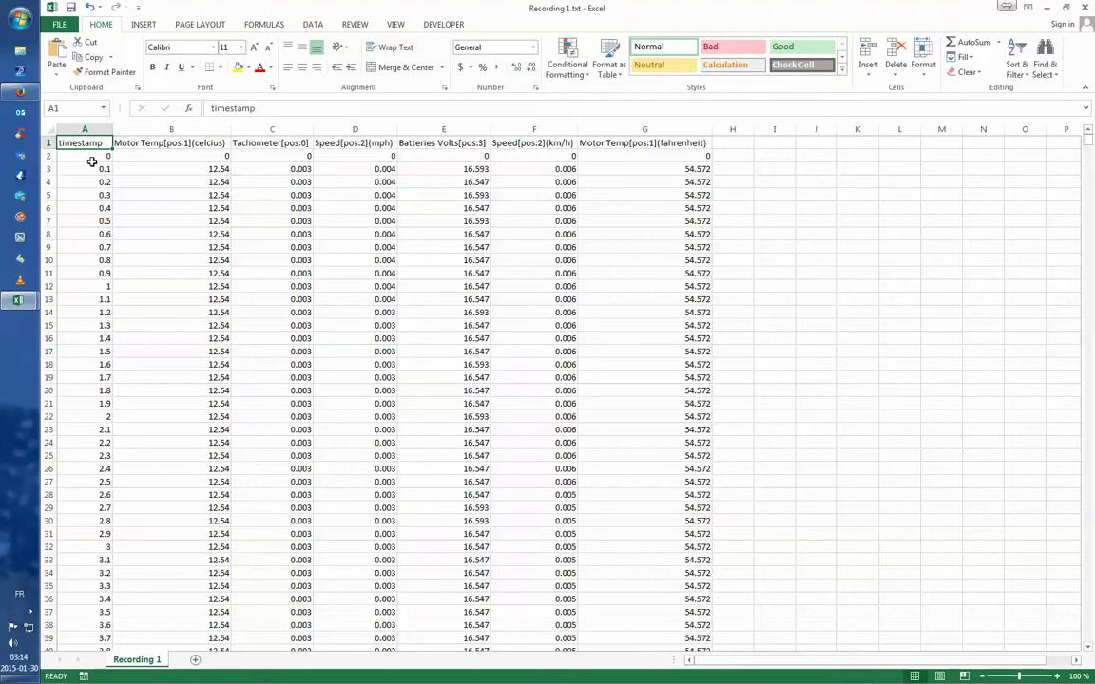
- Examine the timestamp values and the channel headings in columns B to G
{"action": "left_click_drag", "start_coordinate": [91, 161], "coordinate": [99, 288]}
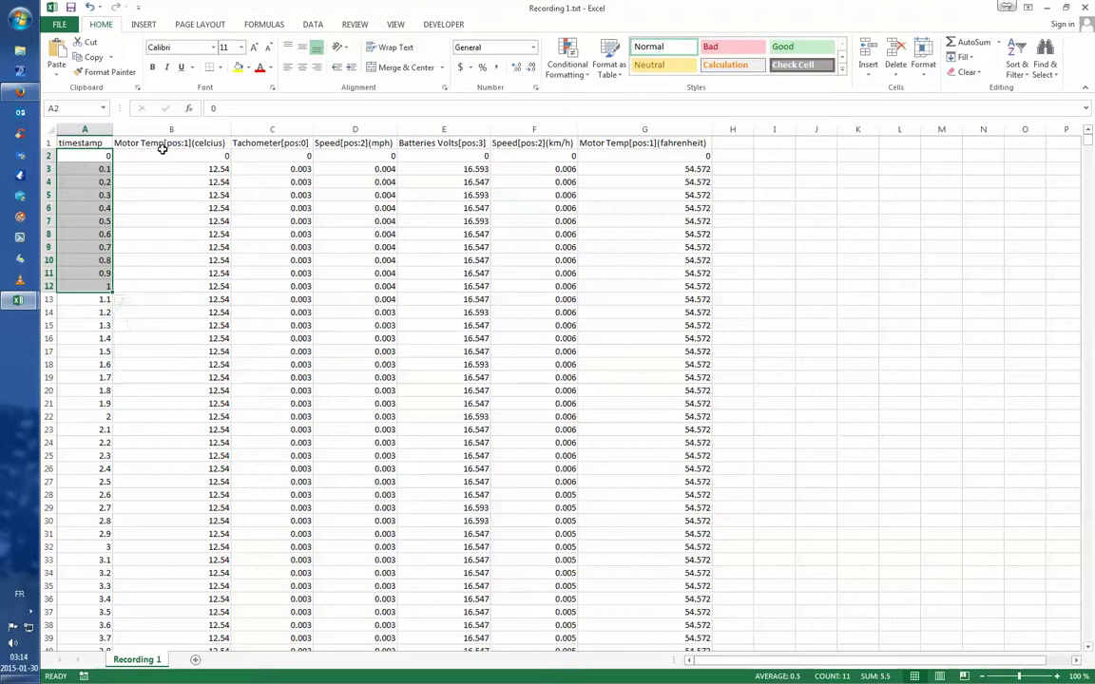
{"action": "left_click", "coordinate": [204, 144]}
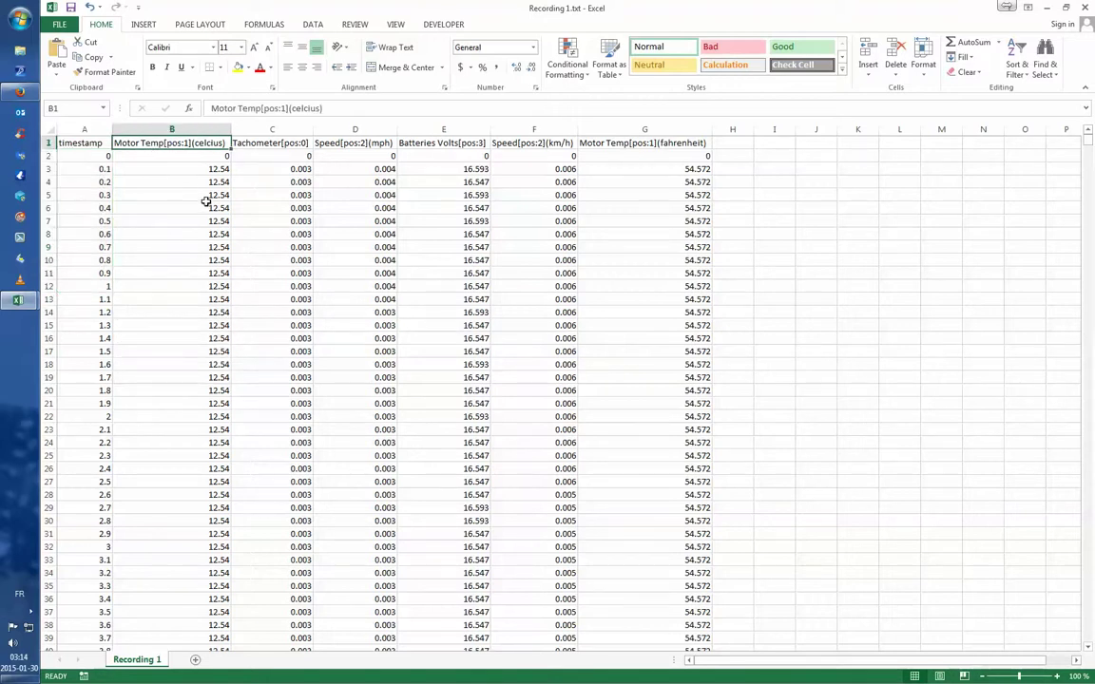
{"action": "left_click", "coordinate": [242, 141]}
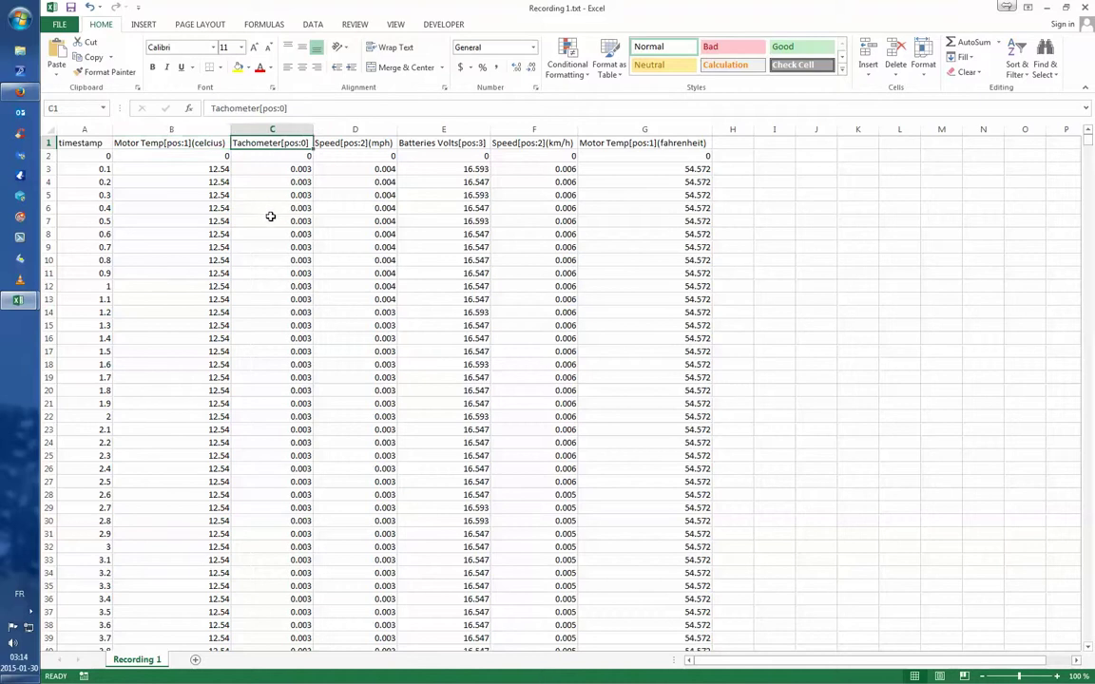
{"action": "left_click", "coordinate": [351, 145]}
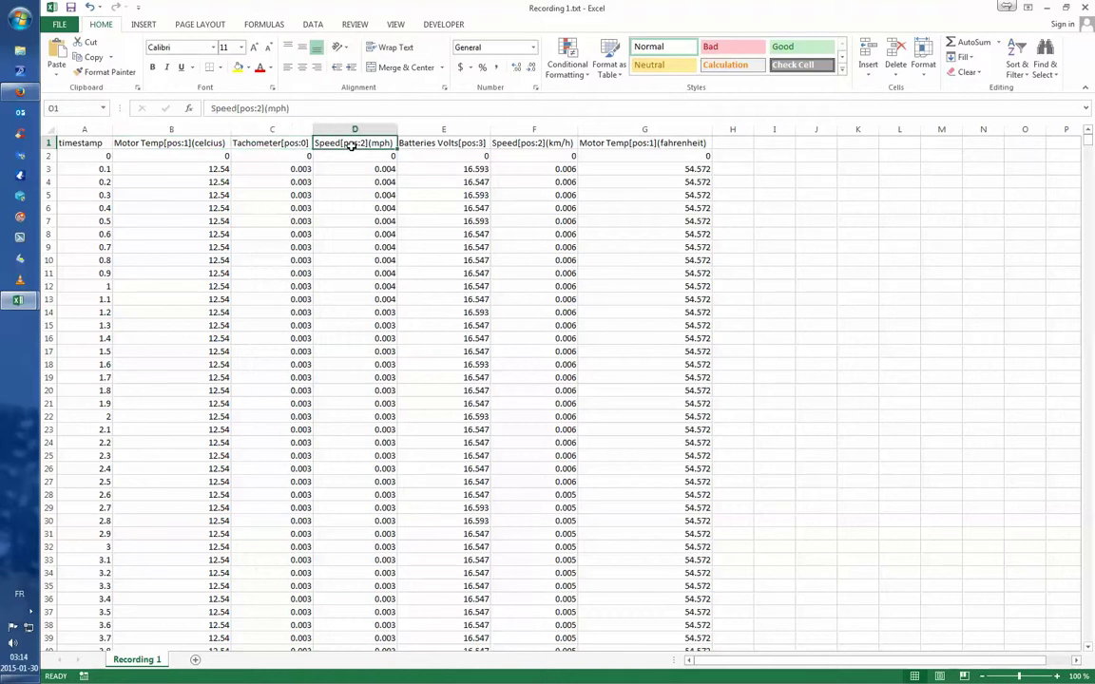
{"action": "left_click", "coordinate": [426, 147]}
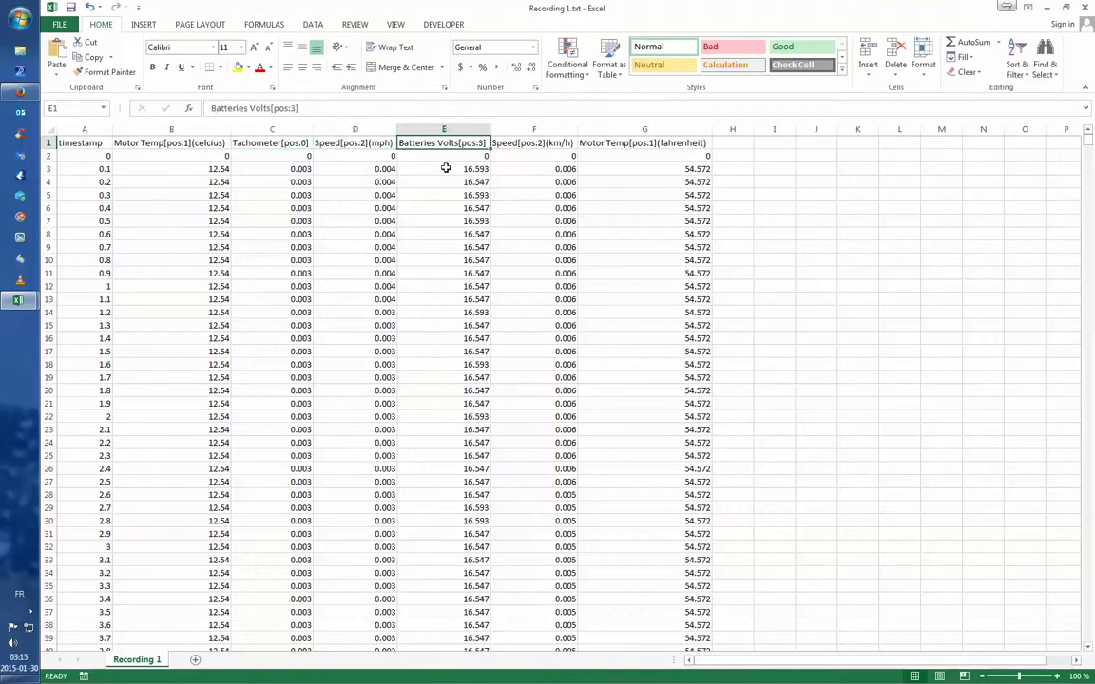
{"action": "left_click", "coordinate": [521, 146]}
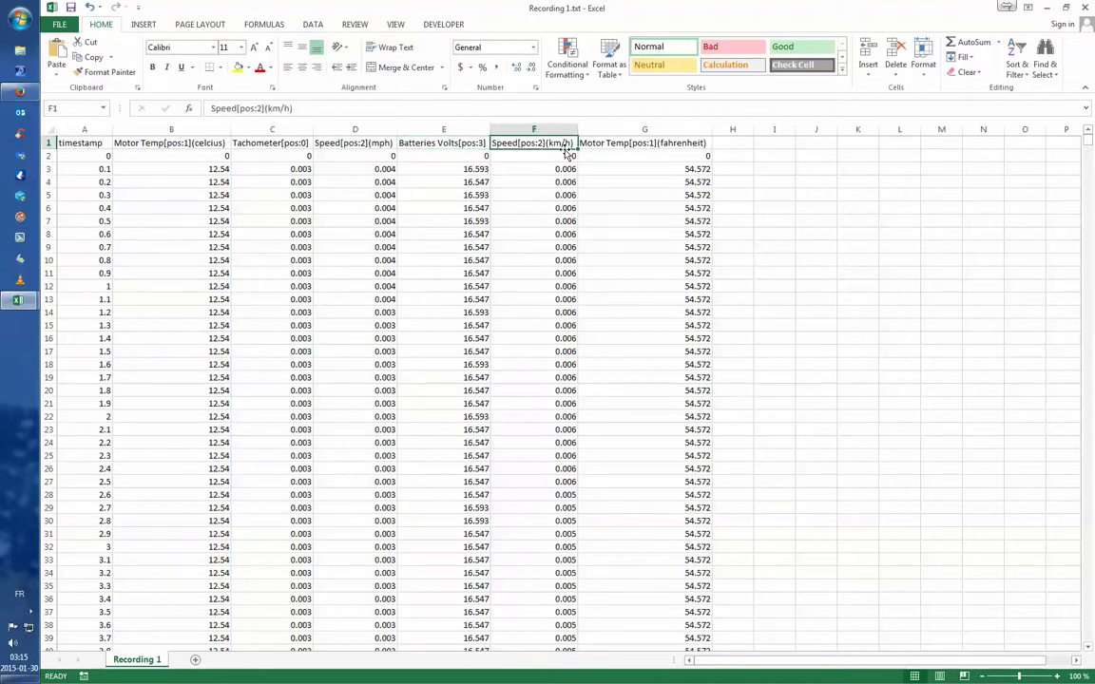
{"action": "left_click", "coordinate": [629, 145]}
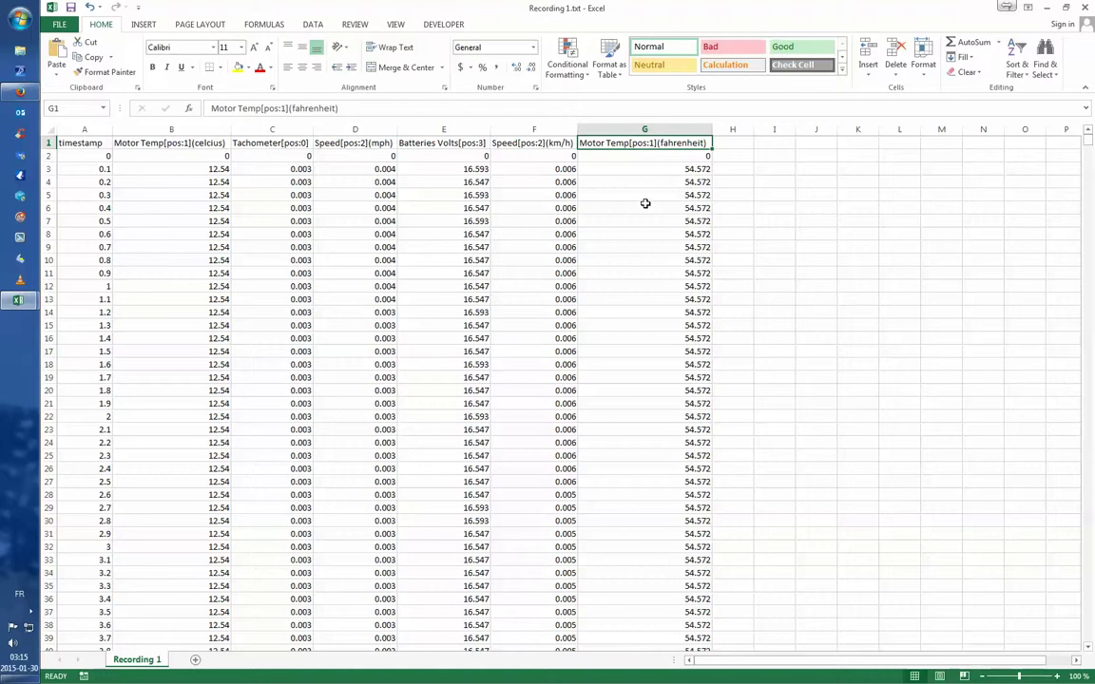
- Insert a Scatter with Smooth Lines chart from the data in A1:G5050
{"action": "left_click", "coordinate": [80, 143]}
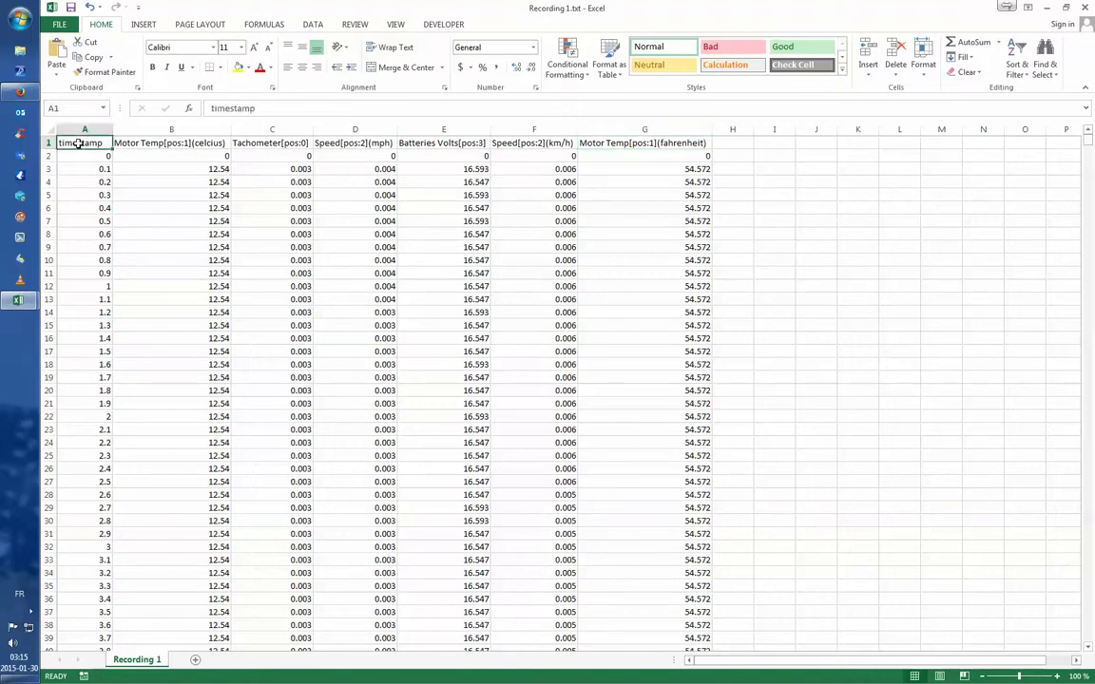
{"action": "left_click_drag", "start_coordinate": [80, 143], "coordinate": [664, 600]}
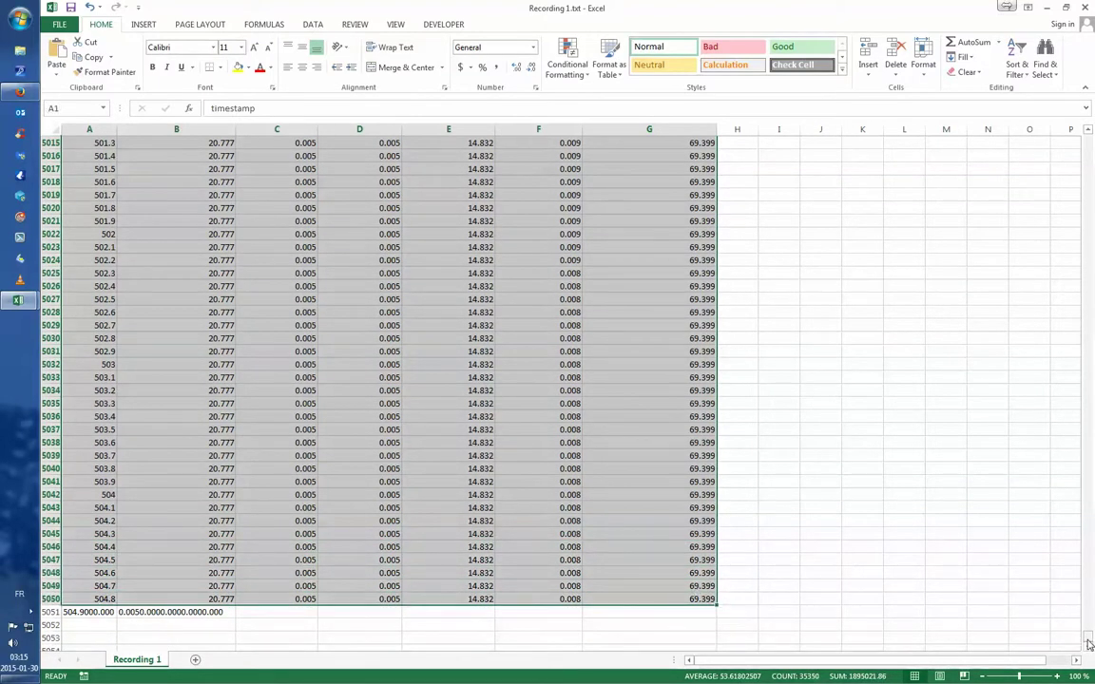
{"action": "left_click_drag", "start_coordinate": [1089, 644], "coordinate": [1087, 143]}
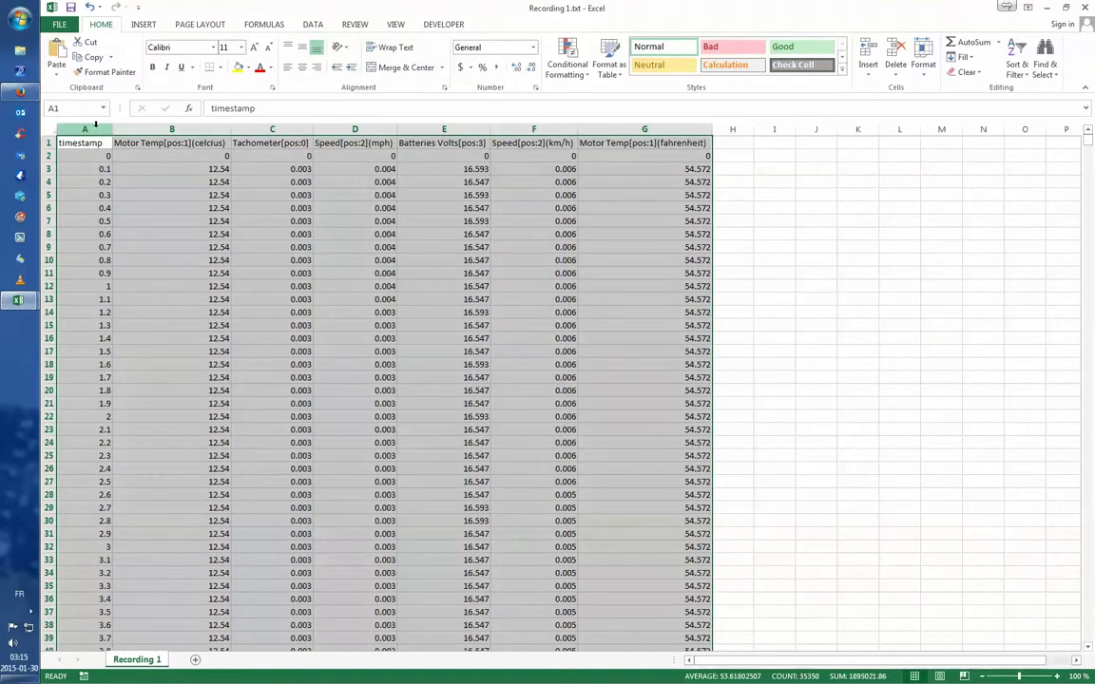
{"action": "left_click_drag", "start_coordinate": [96, 126], "coordinate": [645, 131]}
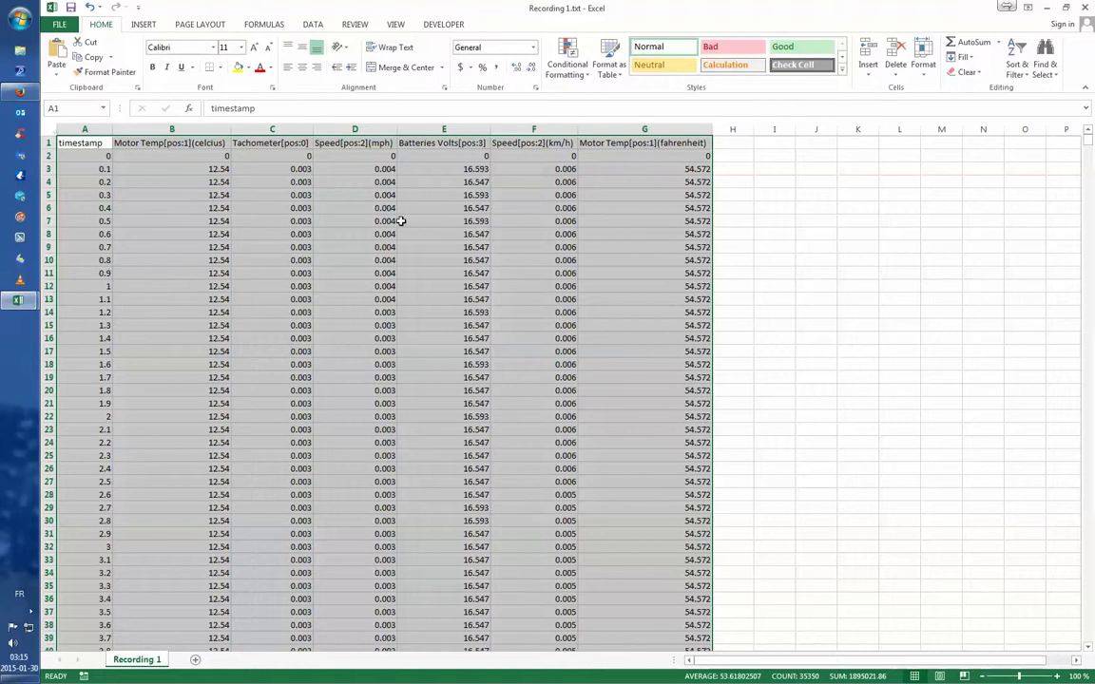
{"action": "left_click", "coordinate": [142, 25]}
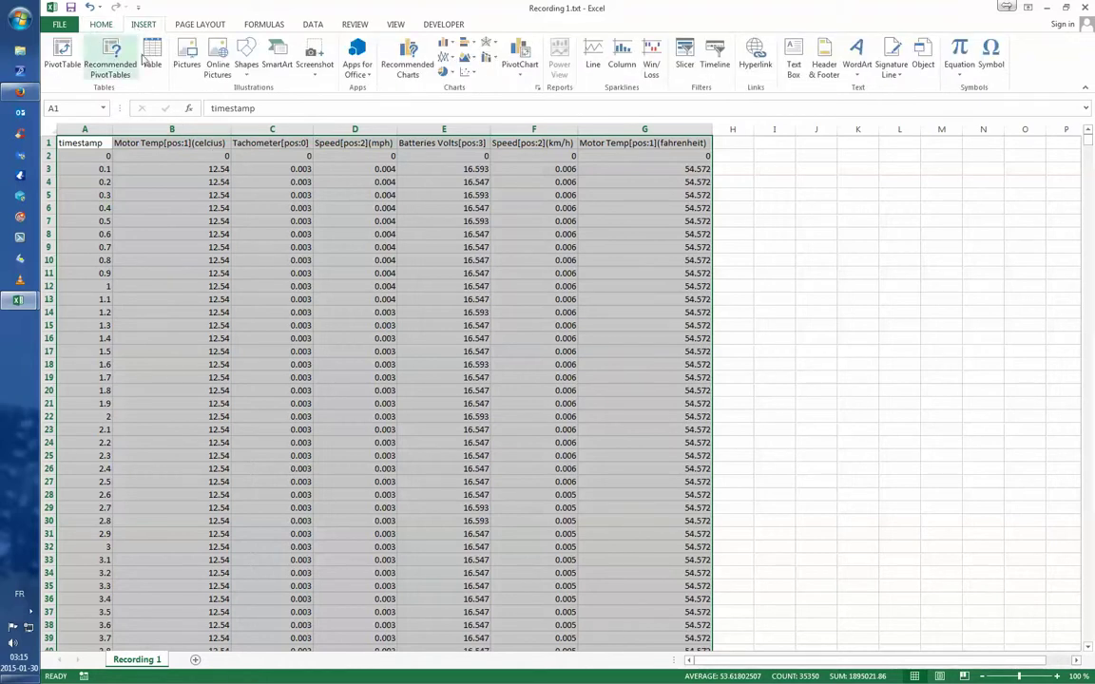
{"action": "left_click", "coordinate": [475, 74]}
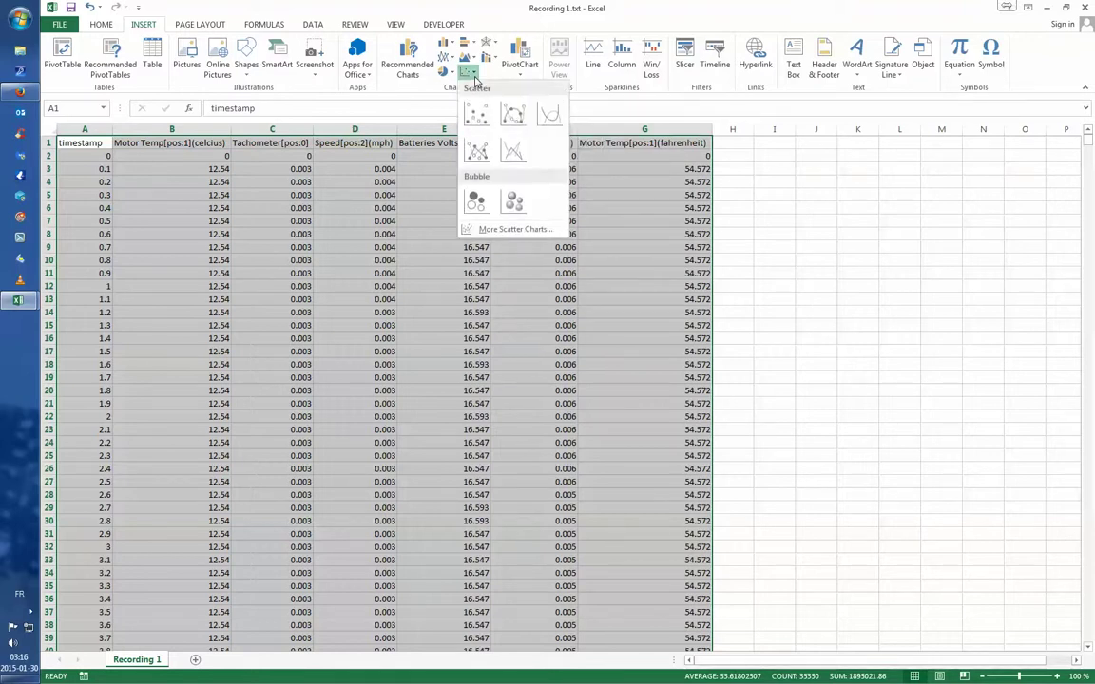
{"action": "left_click", "coordinate": [553, 115]}
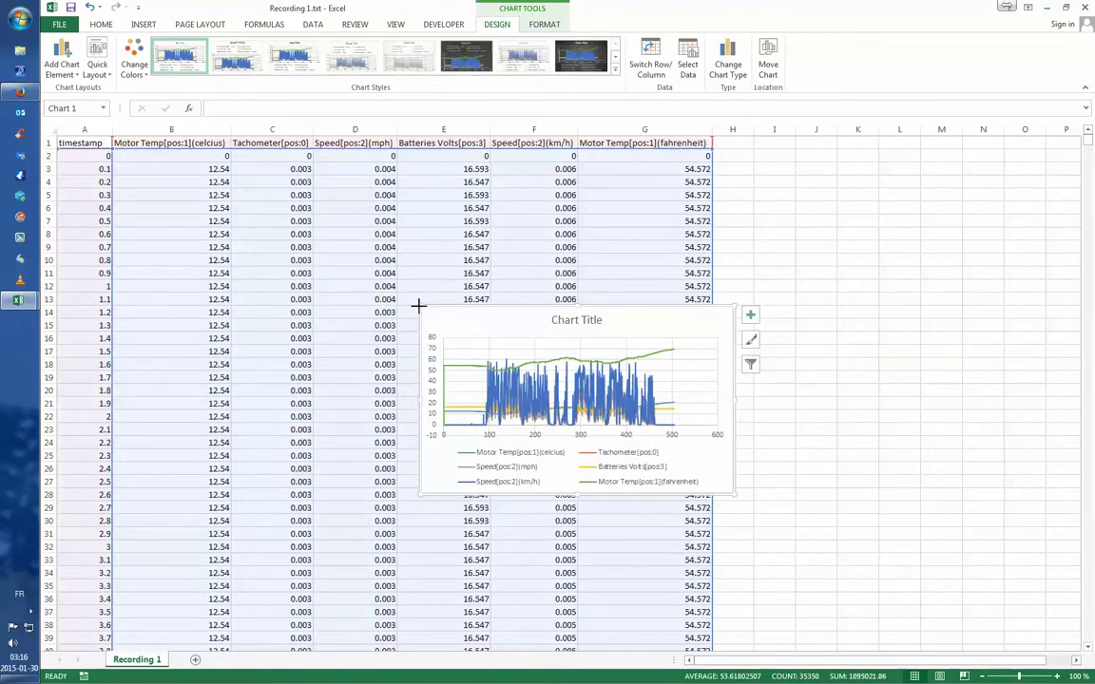
- Enlarge the chart and place it over about columns C to O and rows 2 to 35
{"action": "left_click_drag", "start_coordinate": [418, 306], "coordinate": [142, 150]}
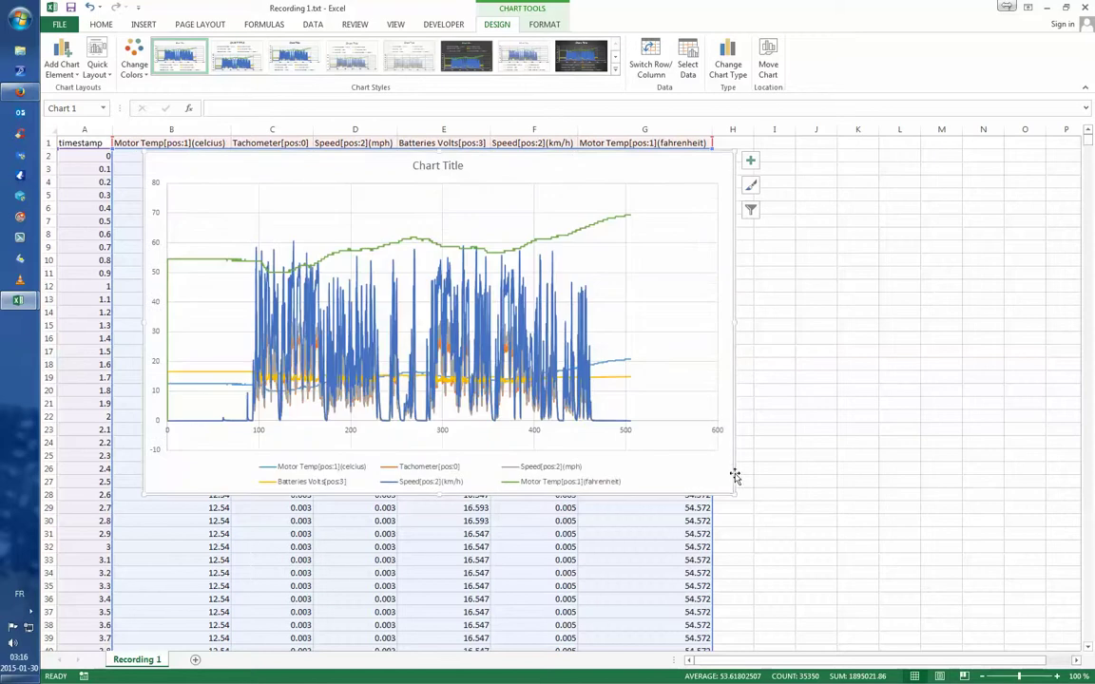
{"action": "left_click_drag", "start_coordinate": [733, 495], "coordinate": [1073, 637]}
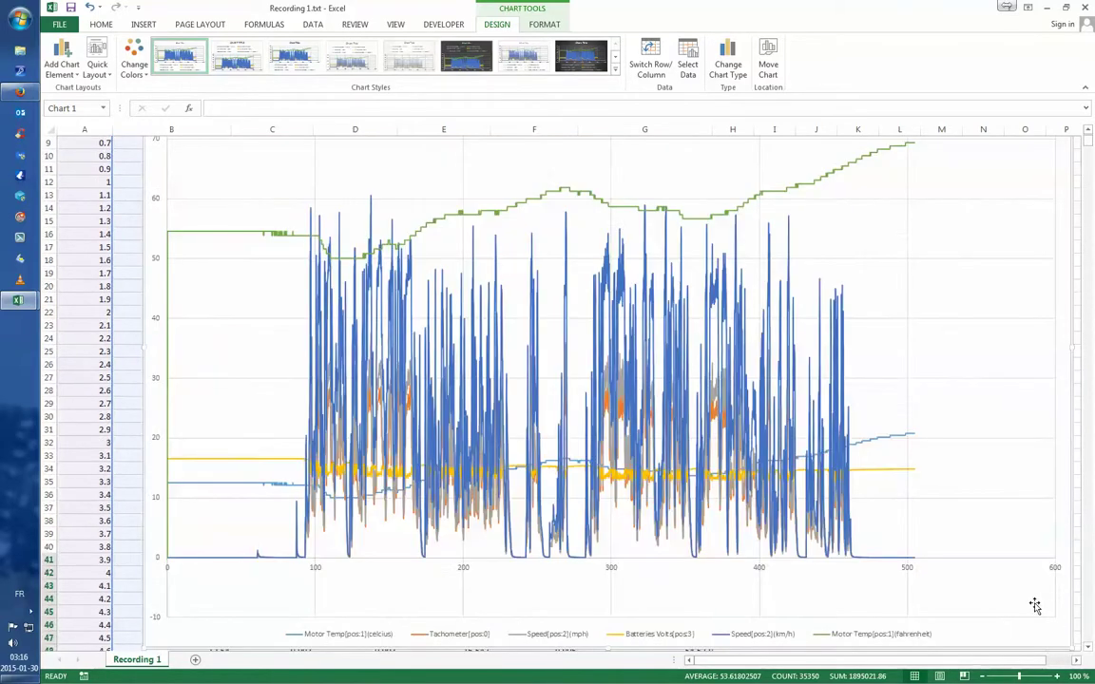
{"action": "mouse_move", "coordinate": [540, 369]}
{"action": "left_click_drag", "start_coordinate": [1070, 645], "coordinate": [947, 539]}
{"action": "scroll", "coordinate": [787, 232], "scroll_direction": "up", "scroll_amount": 3}
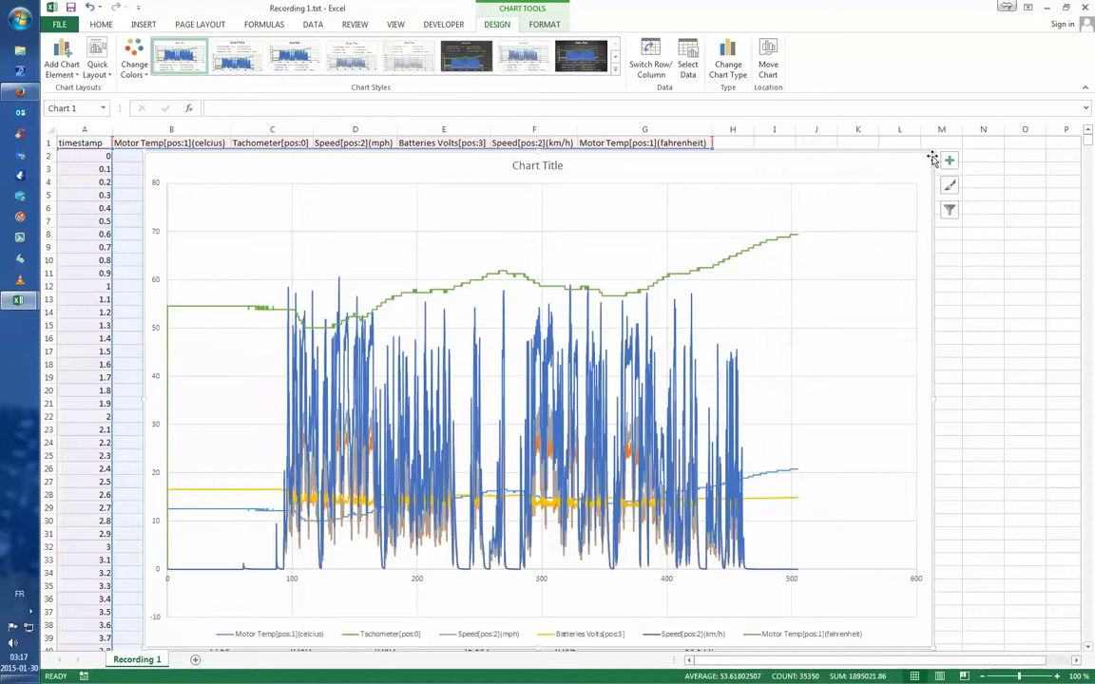
{"action": "left_click_drag", "start_coordinate": [935, 152], "coordinate": [891, 220]}
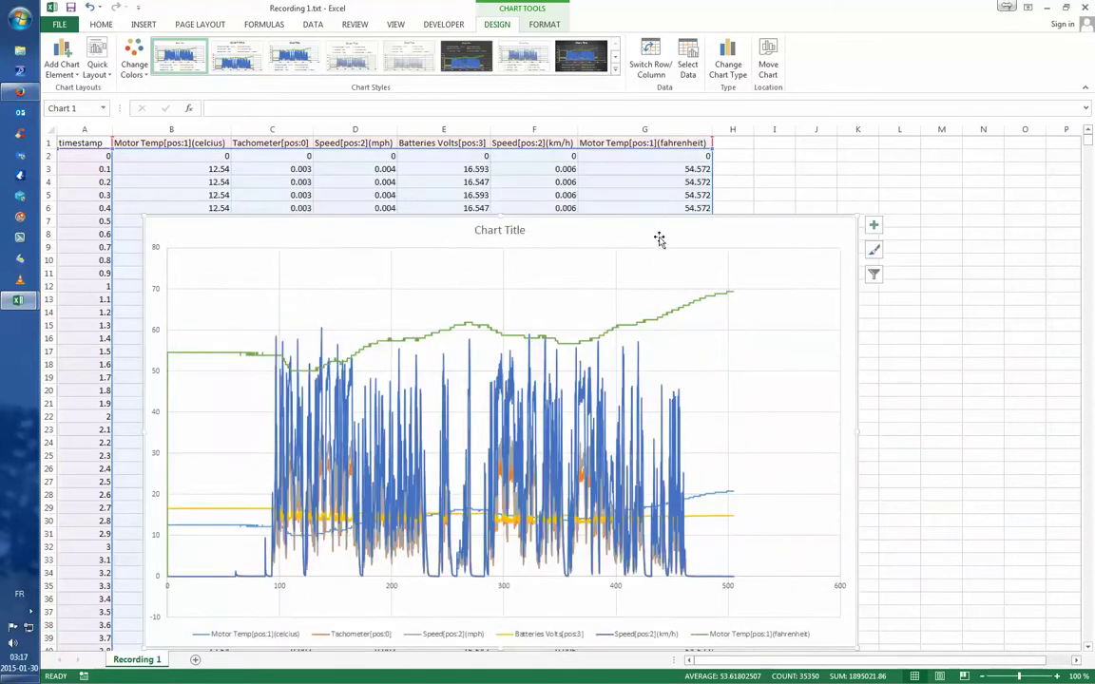
{"action": "left_click_drag", "start_coordinate": [658, 237], "coordinate": [796, 181]}
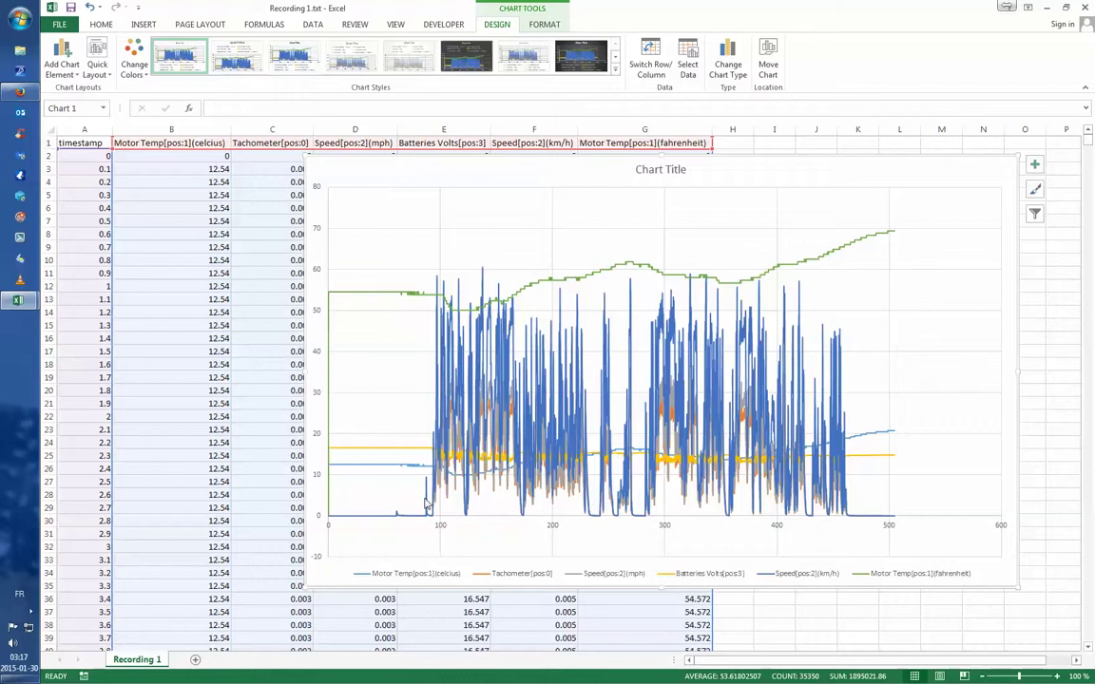
- Read the scroll N zoom add-in's help on activating, zooming and scrolling, and close it
{"action": "key", "text": "Escape"}
{"action": "right_click", "coordinate": [168, 338]}
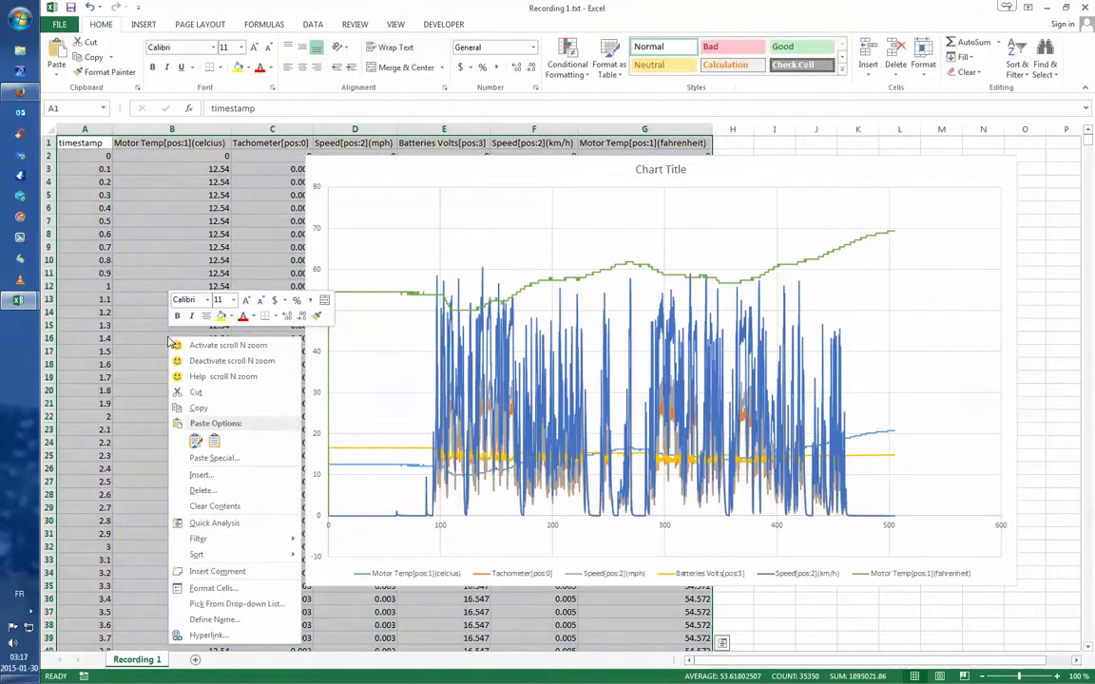
{"action": "left_click", "coordinate": [249, 377]}
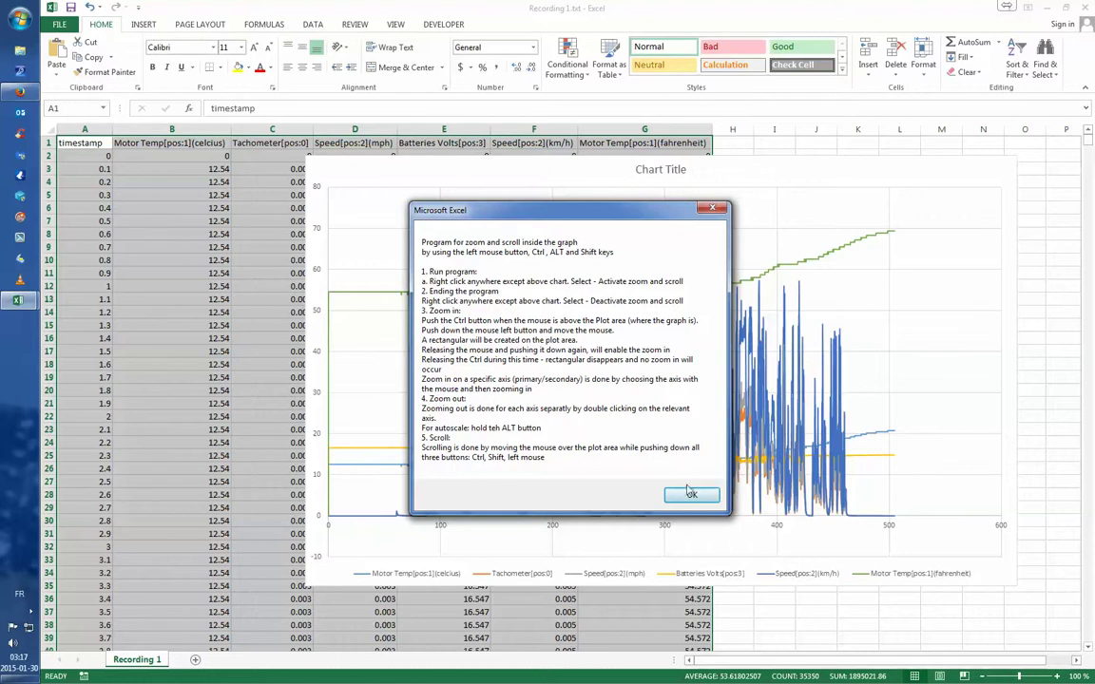
{"action": "left_click", "coordinate": [715, 208]}
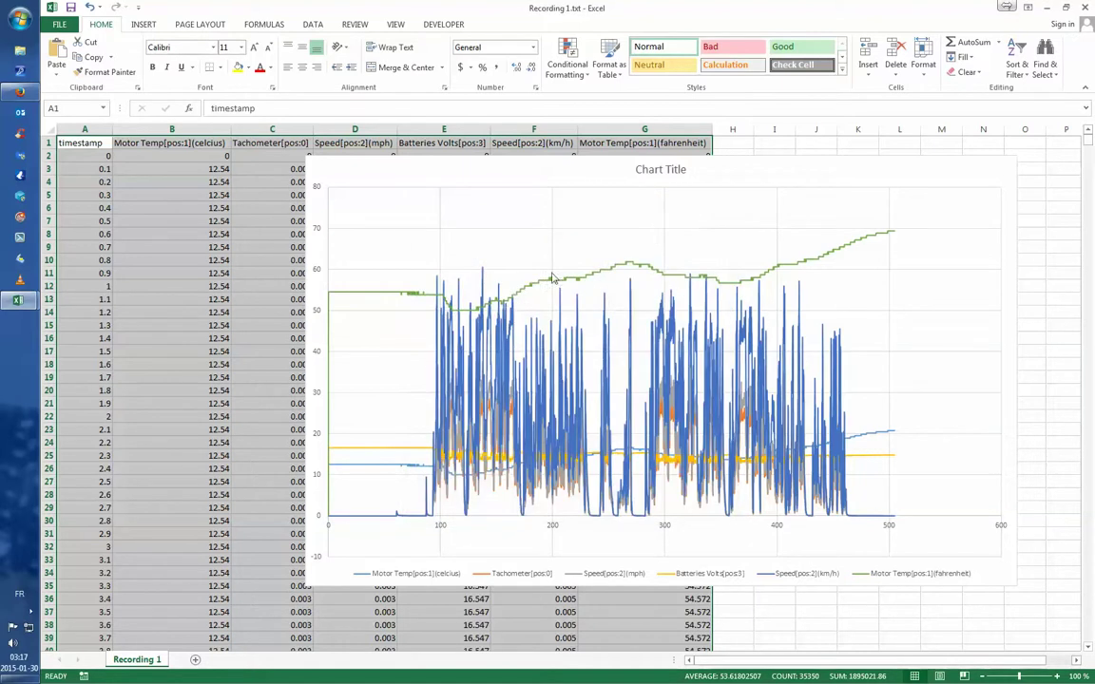
- Select the chart's vertical axis and zoom the plot to timestamps of about 82 to 212 and values of about 22 to 64
{"action": "left_click", "coordinate": [318, 273]}
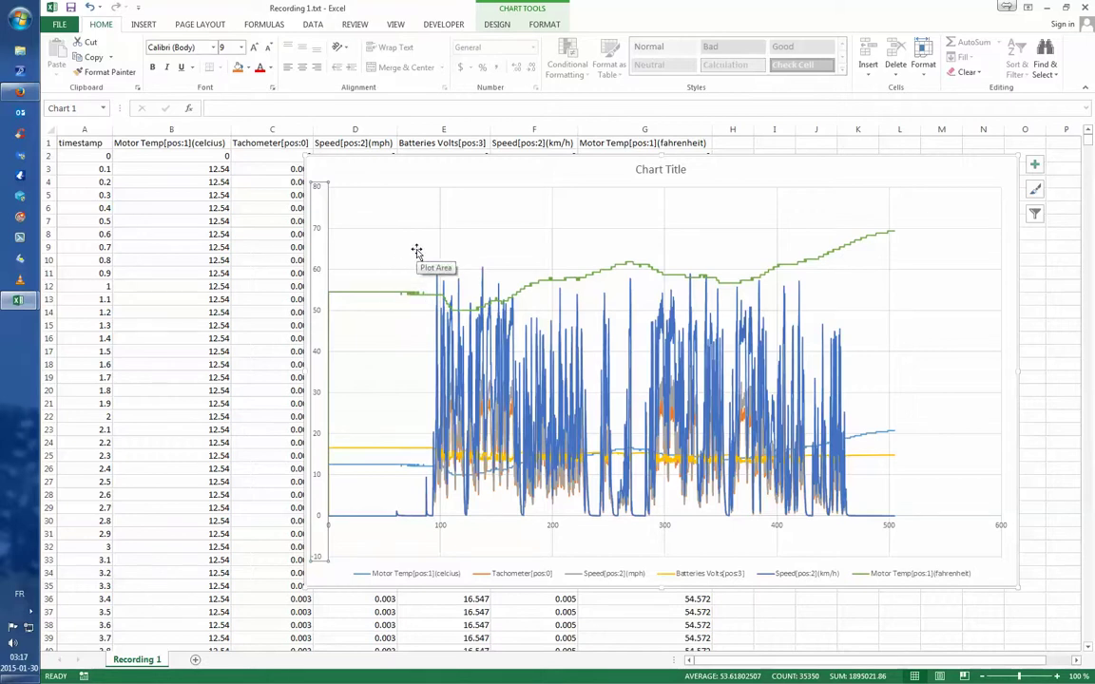
{"action": "left_click_drag", "start_coordinate": [416, 251], "coordinate": [565, 426]}
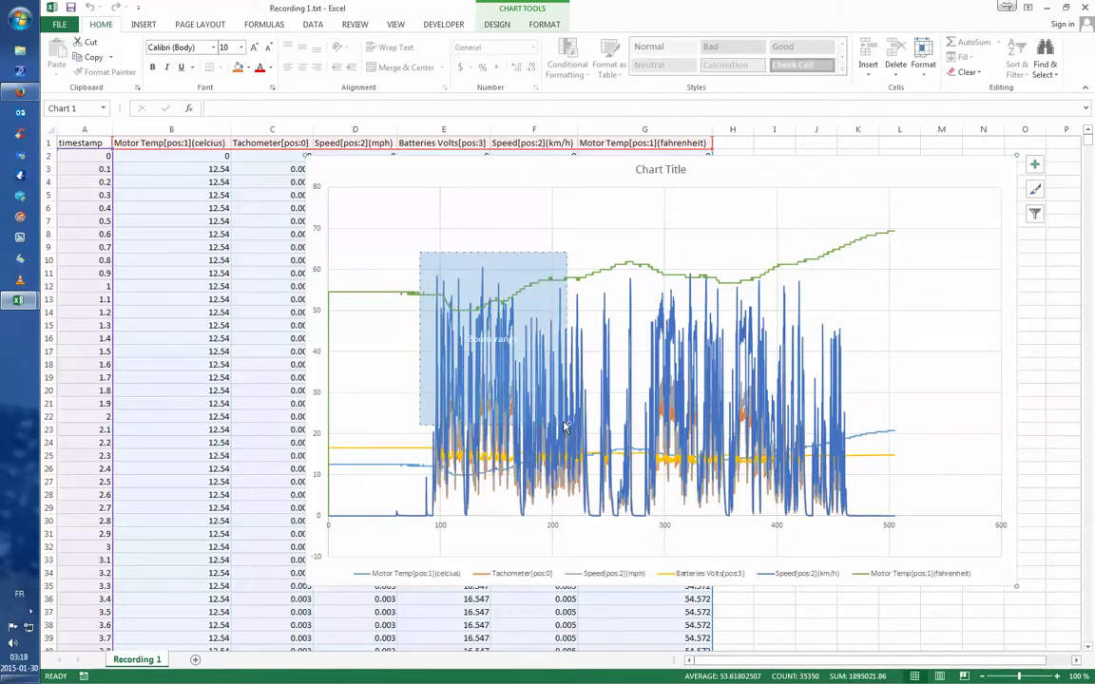
{"action": "left_click_drag", "start_coordinate": [565, 427], "coordinate": [564, 428]}
{"action": "mouse_move", "coordinate": [565, 429]}
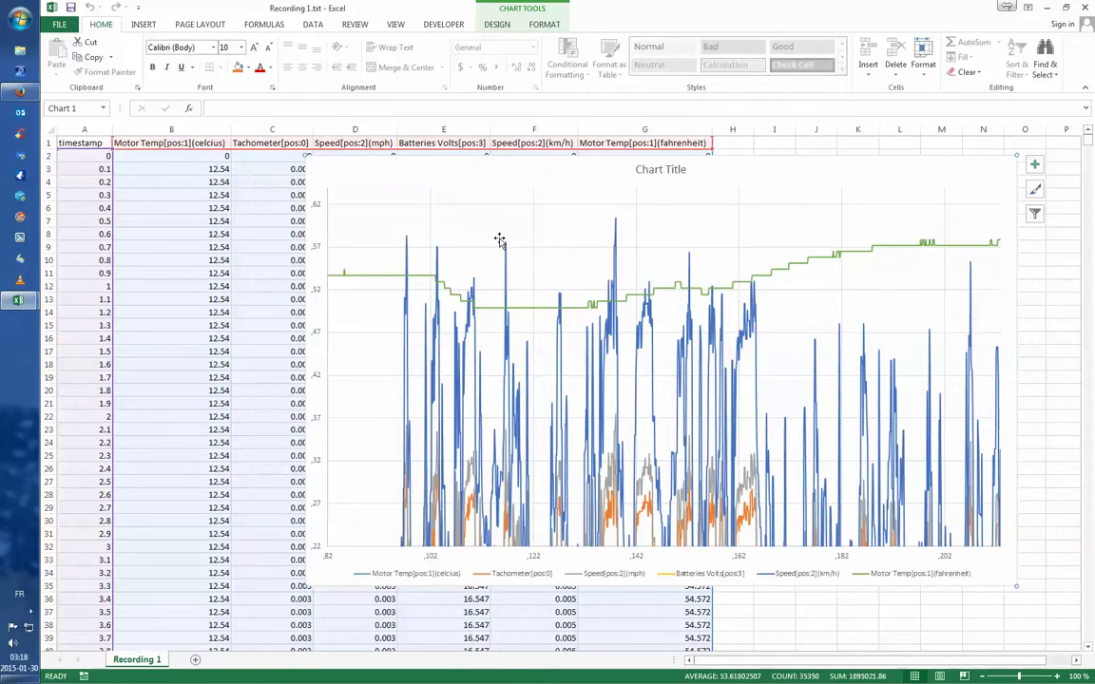
- Zoom to timestamps of about 116 to 160, scroll up the plot, and zoom in on the Speed (km/h) peak near 137.6
{"action": "left_click_drag", "start_coordinate": [503, 244], "coordinate": [727, 377]}
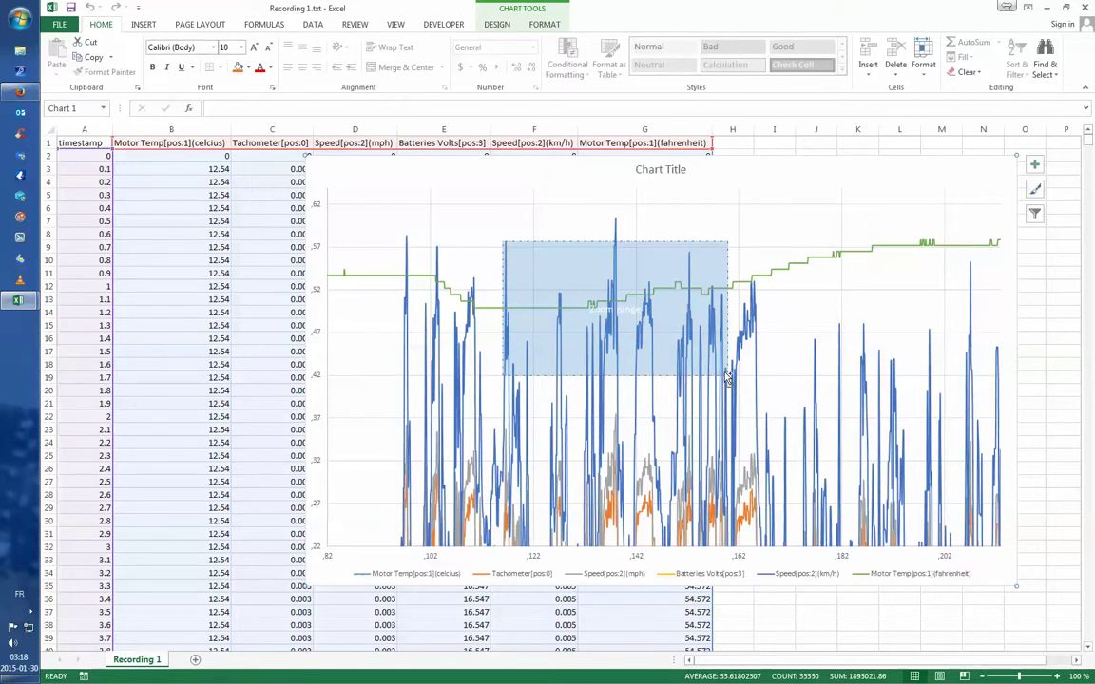
{"action": "left_click_drag", "start_coordinate": [724, 373], "coordinate": [724, 374]}
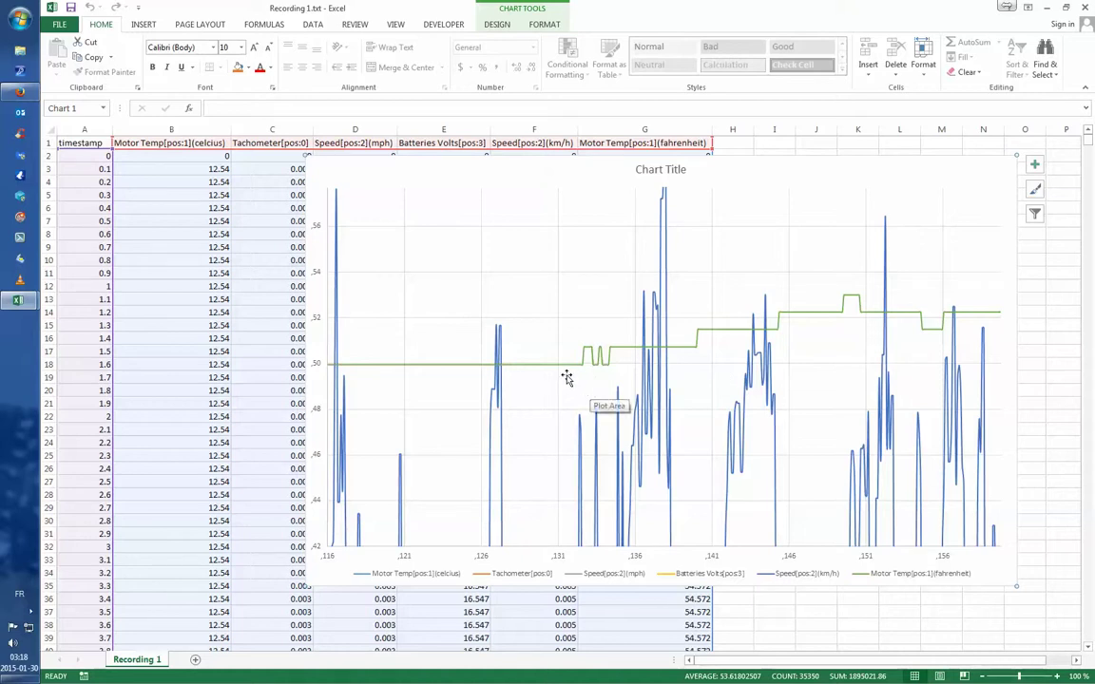
{"action": "mouse_move", "coordinate": [565, 370]}
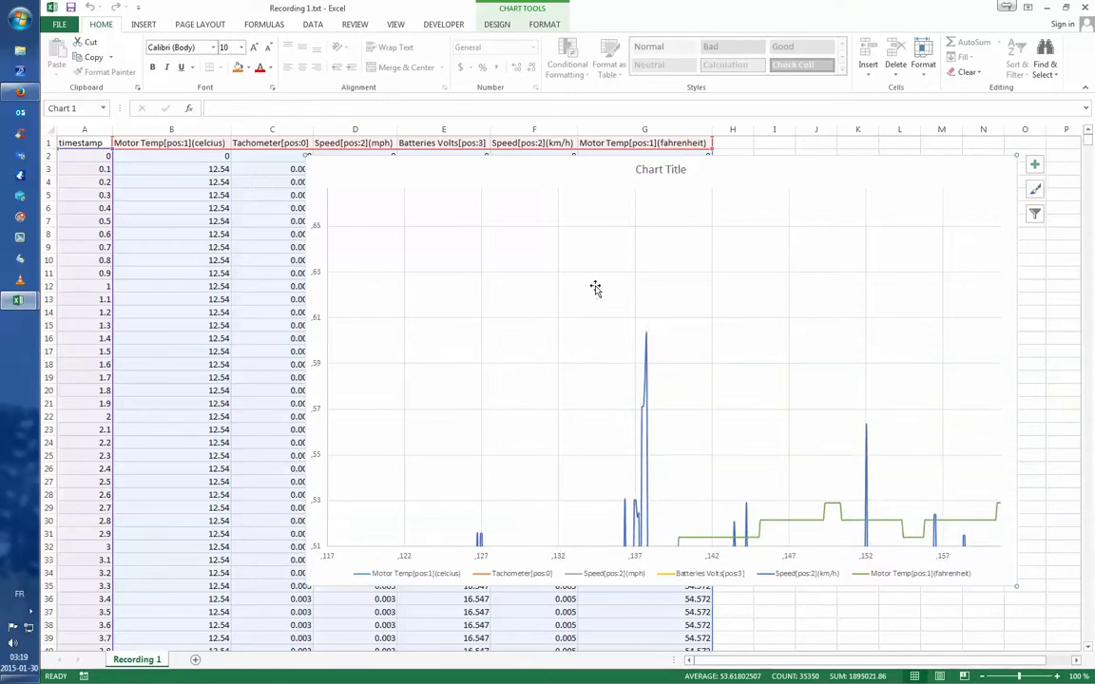
{"action": "left_click_drag", "start_coordinate": [597, 287], "coordinate": [697, 399]}
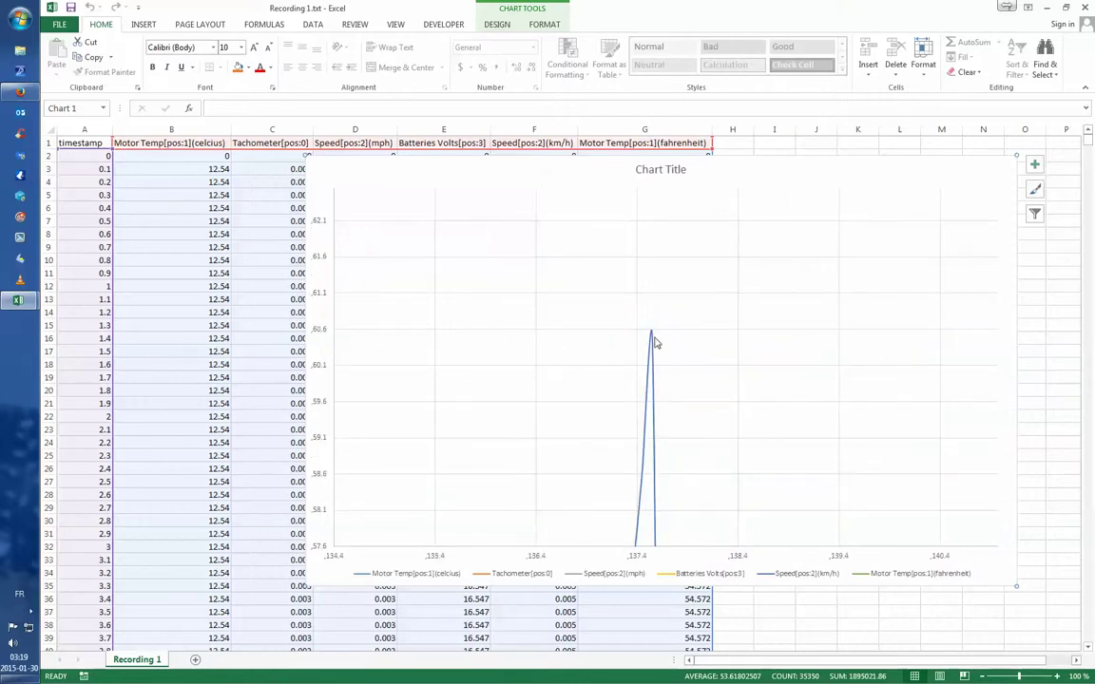
- Inspect the Speed (km/h) peak near 137.6 and scroll the plot to timestamps from 133.4 and values of about 47.3 to 52
{"action": "mouse_move", "coordinate": [652, 336]}
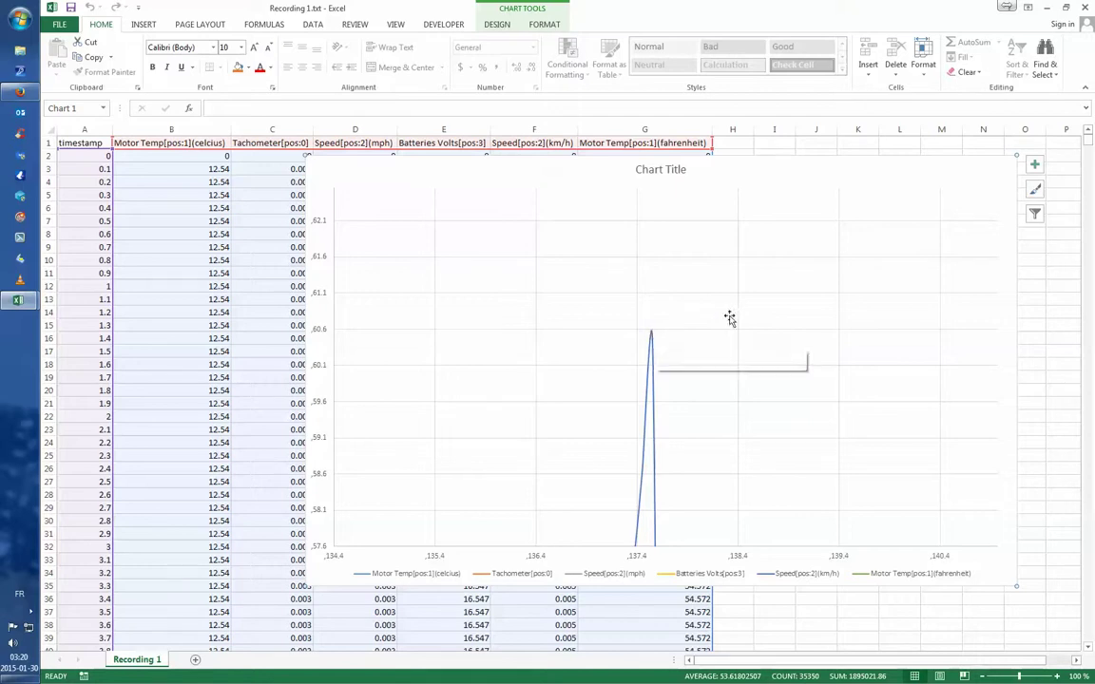
{"action": "left_click", "coordinate": [660, 256]}
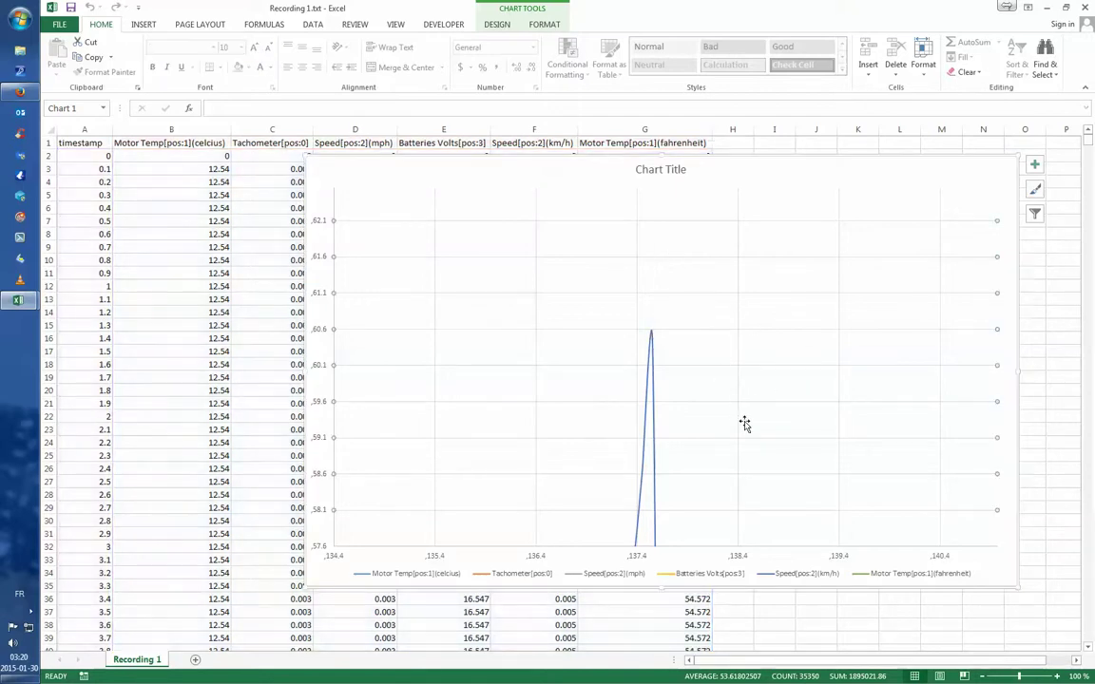
{"action": "left_click", "coordinate": [697, 364]}
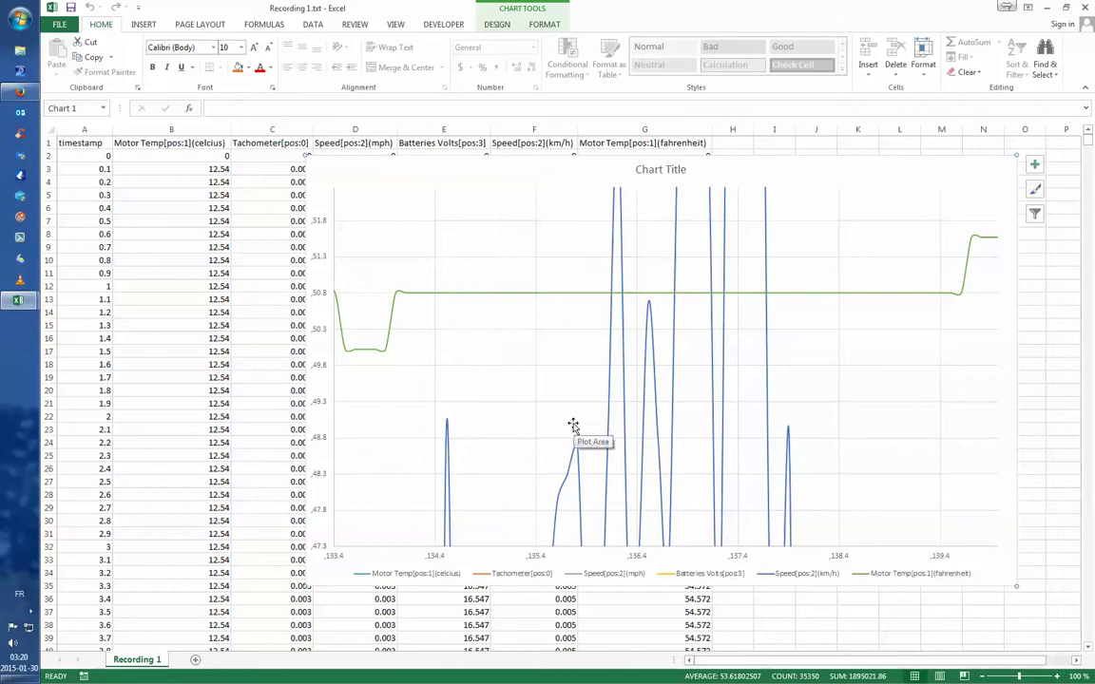
- Reset the chart's vertical and horizontal axes to their full ranges, values -10 to 80 and timestamps 0 to 600
{"action": "key", "text": "alt"}
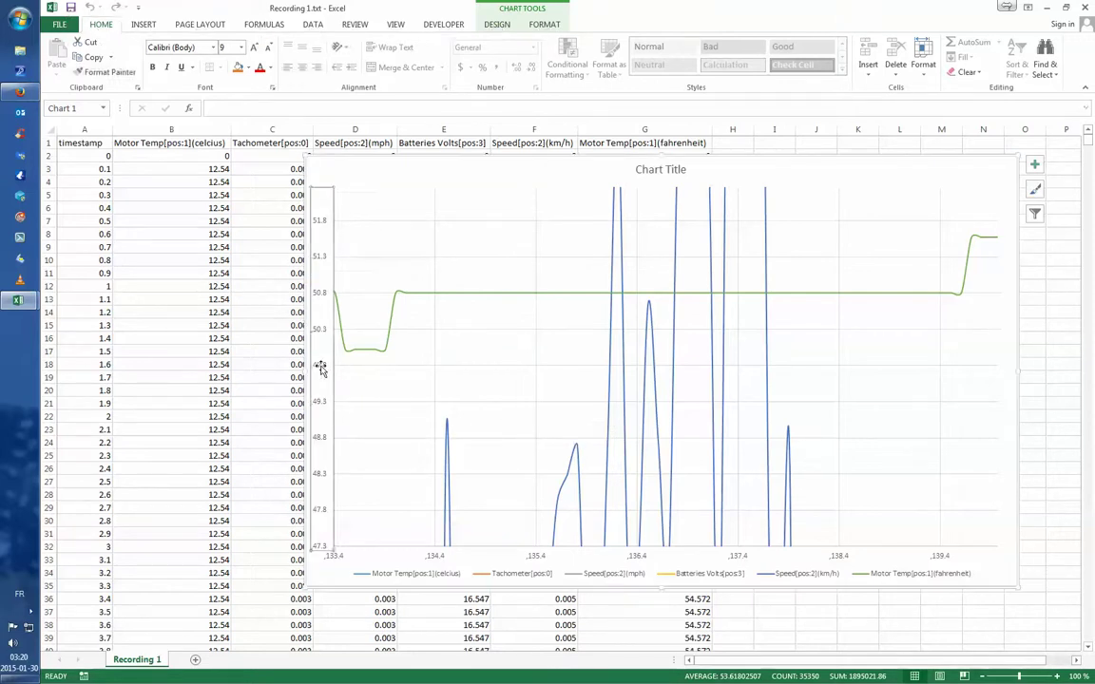
{"action": "key", "text": "ctrl+z"}
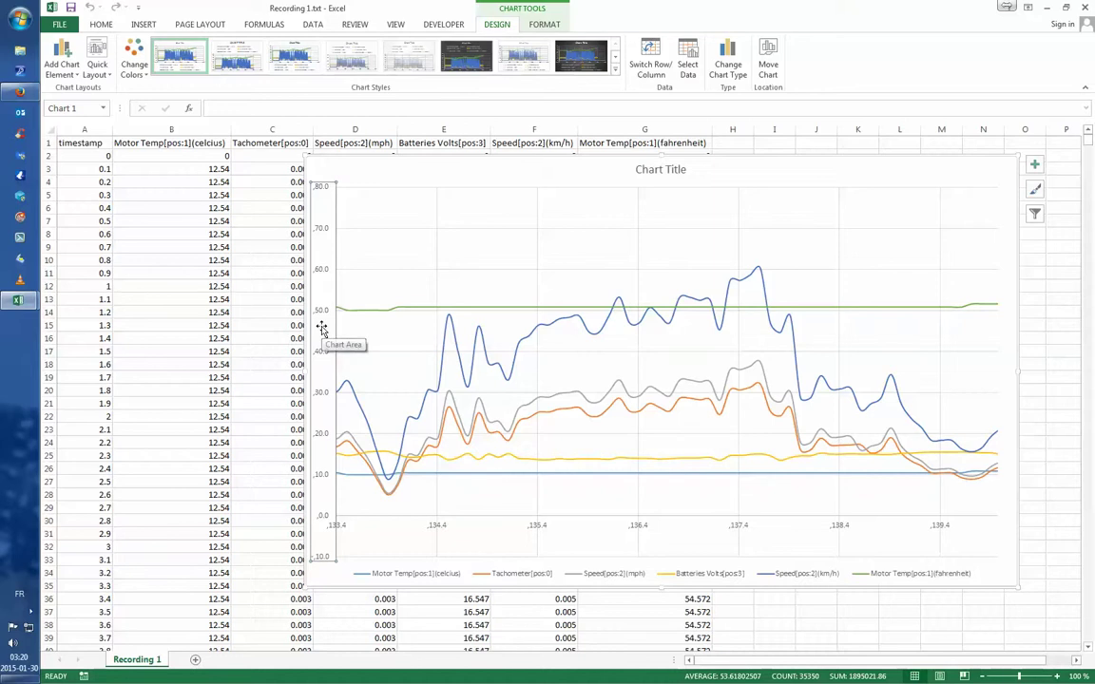
{"action": "left_click", "coordinate": [440, 526]}
{"action": "key", "text": "ctrl+z"}
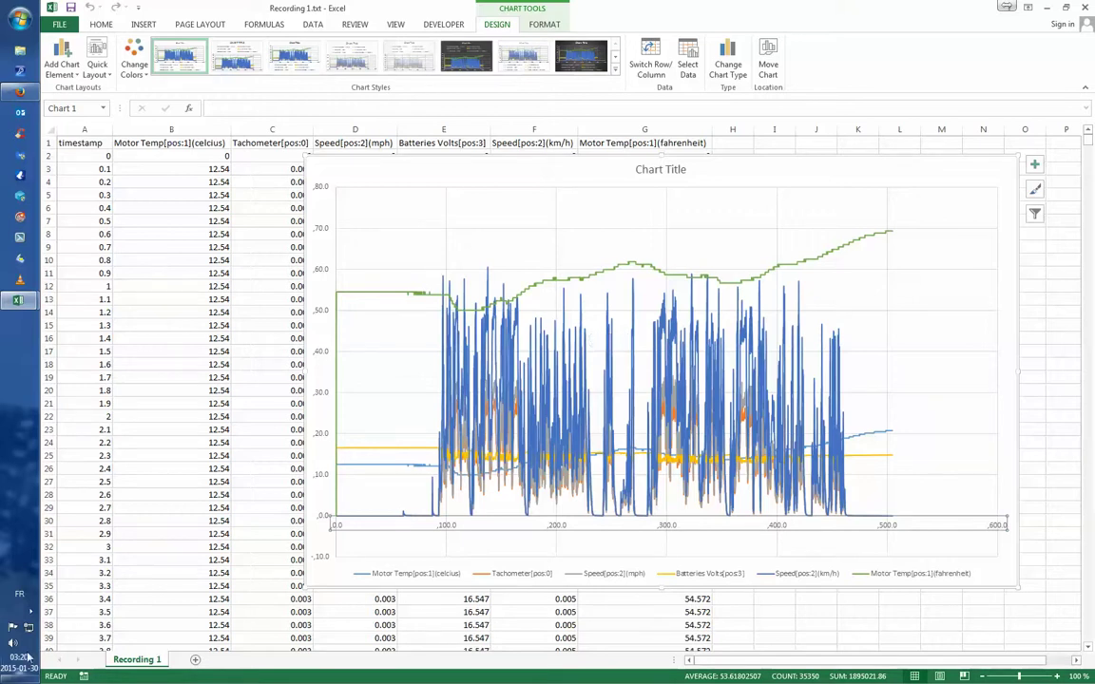
{"action": "left_click", "coordinate": [31, 613]}
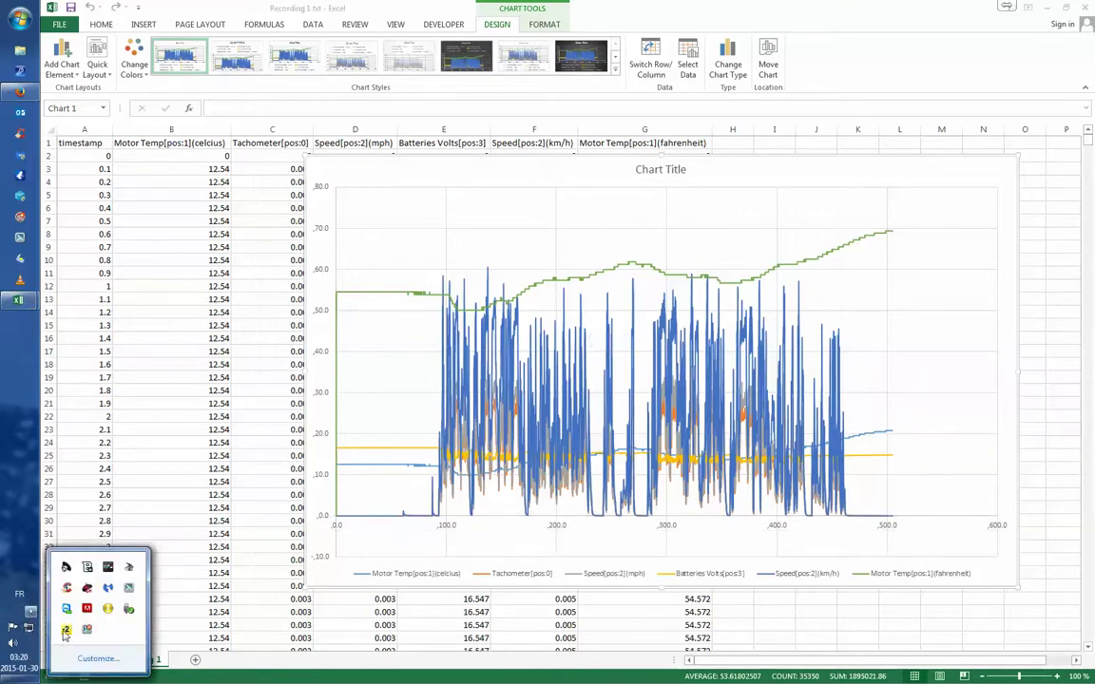
{"action": "left_click", "coordinate": [66, 632]}
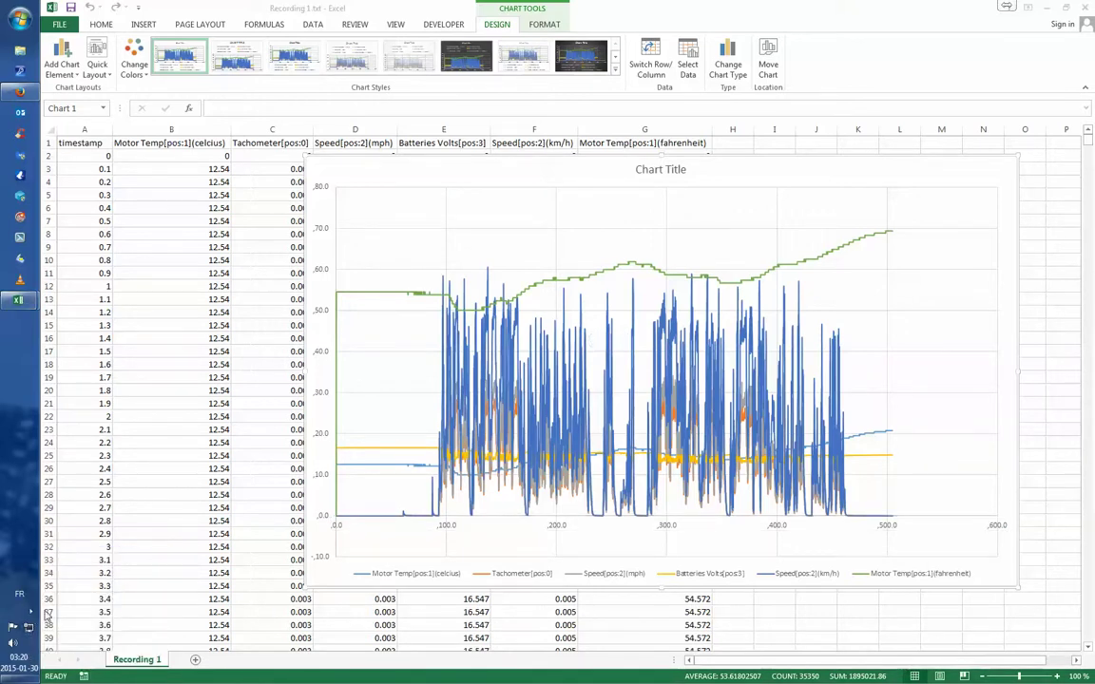